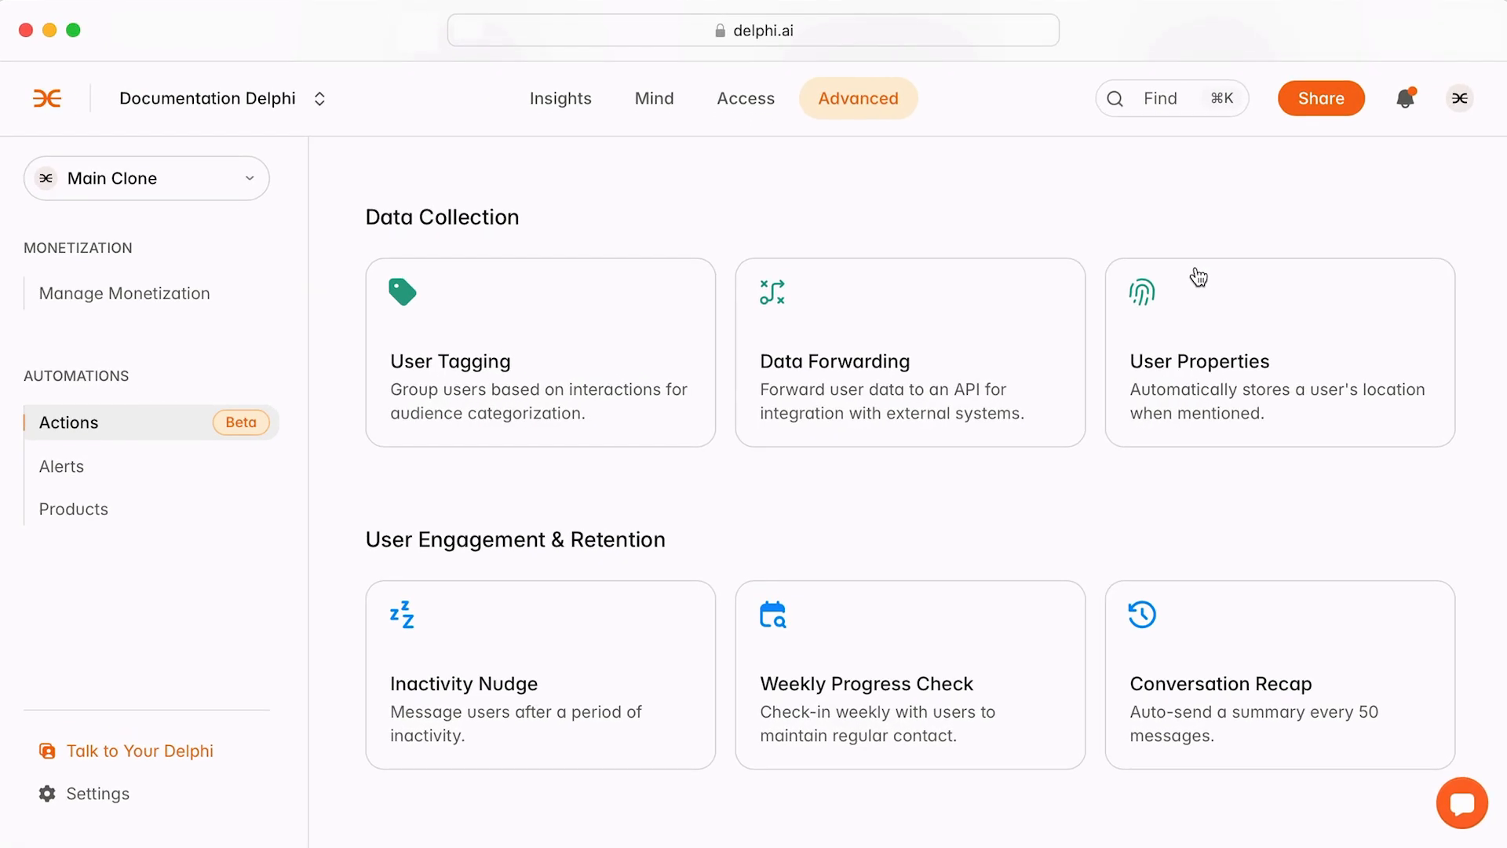
Step: Open the User Tagging template and look through the tags its Update Tag action can add
{"action": "left_click", "coordinate": [628, 319]}
{"action": "left_click", "coordinate": [732, 607]}
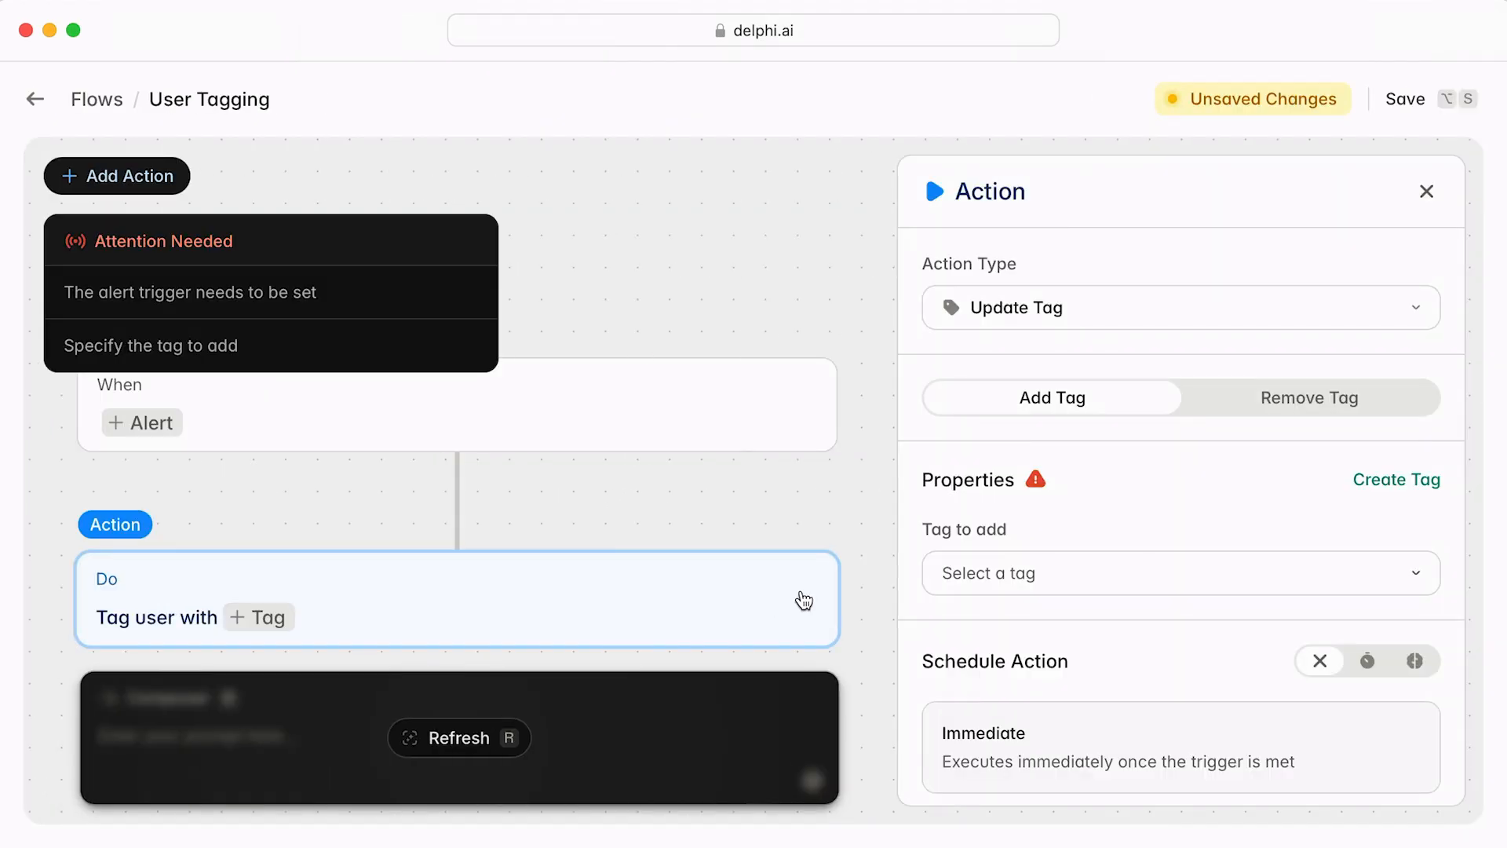
{"action": "left_click", "coordinate": [942, 581]}
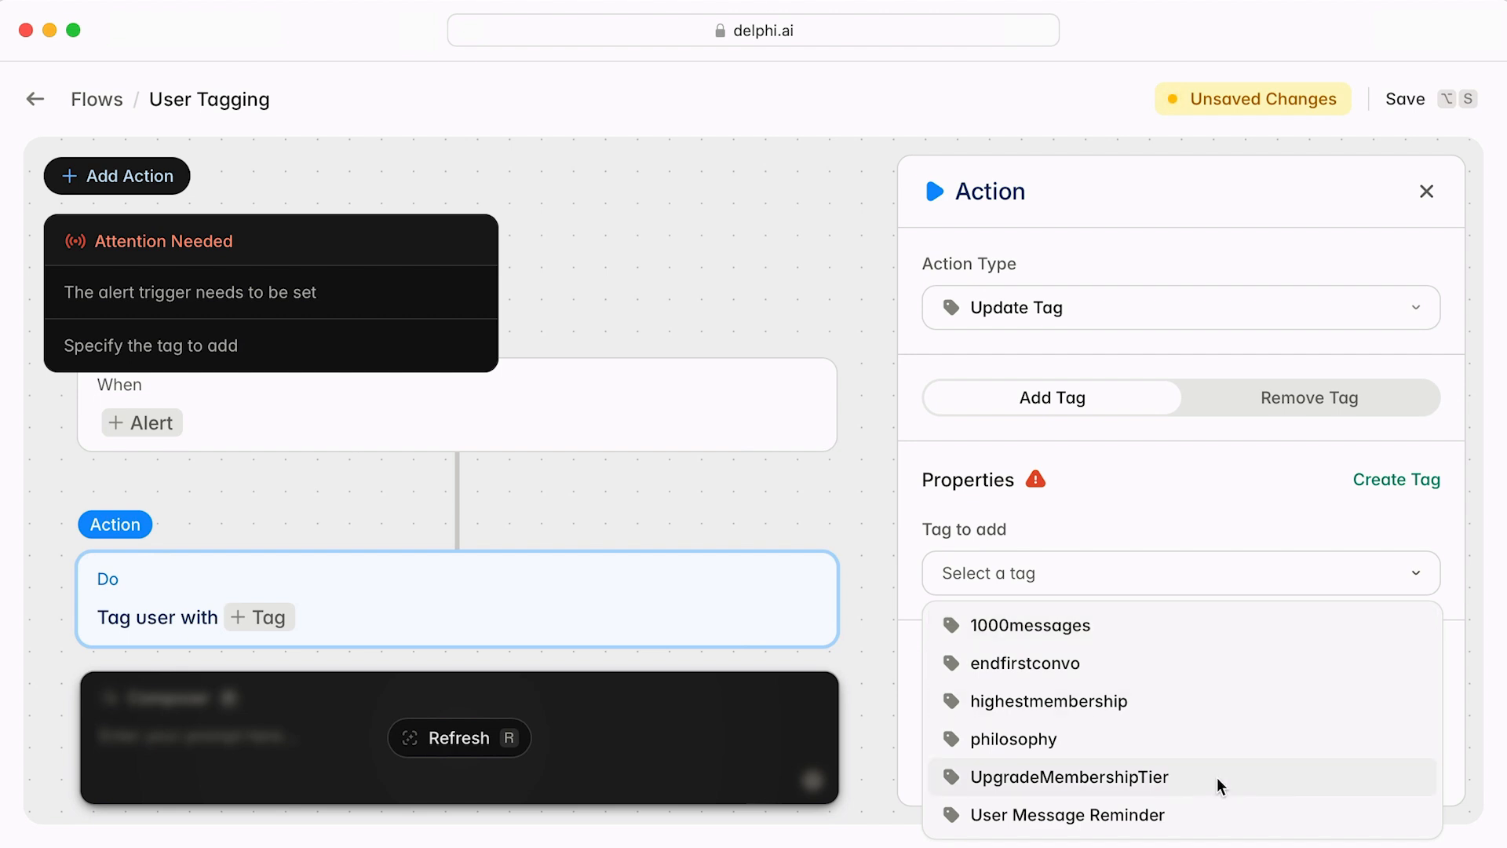
{"action": "left_click", "coordinate": [1315, 518]}
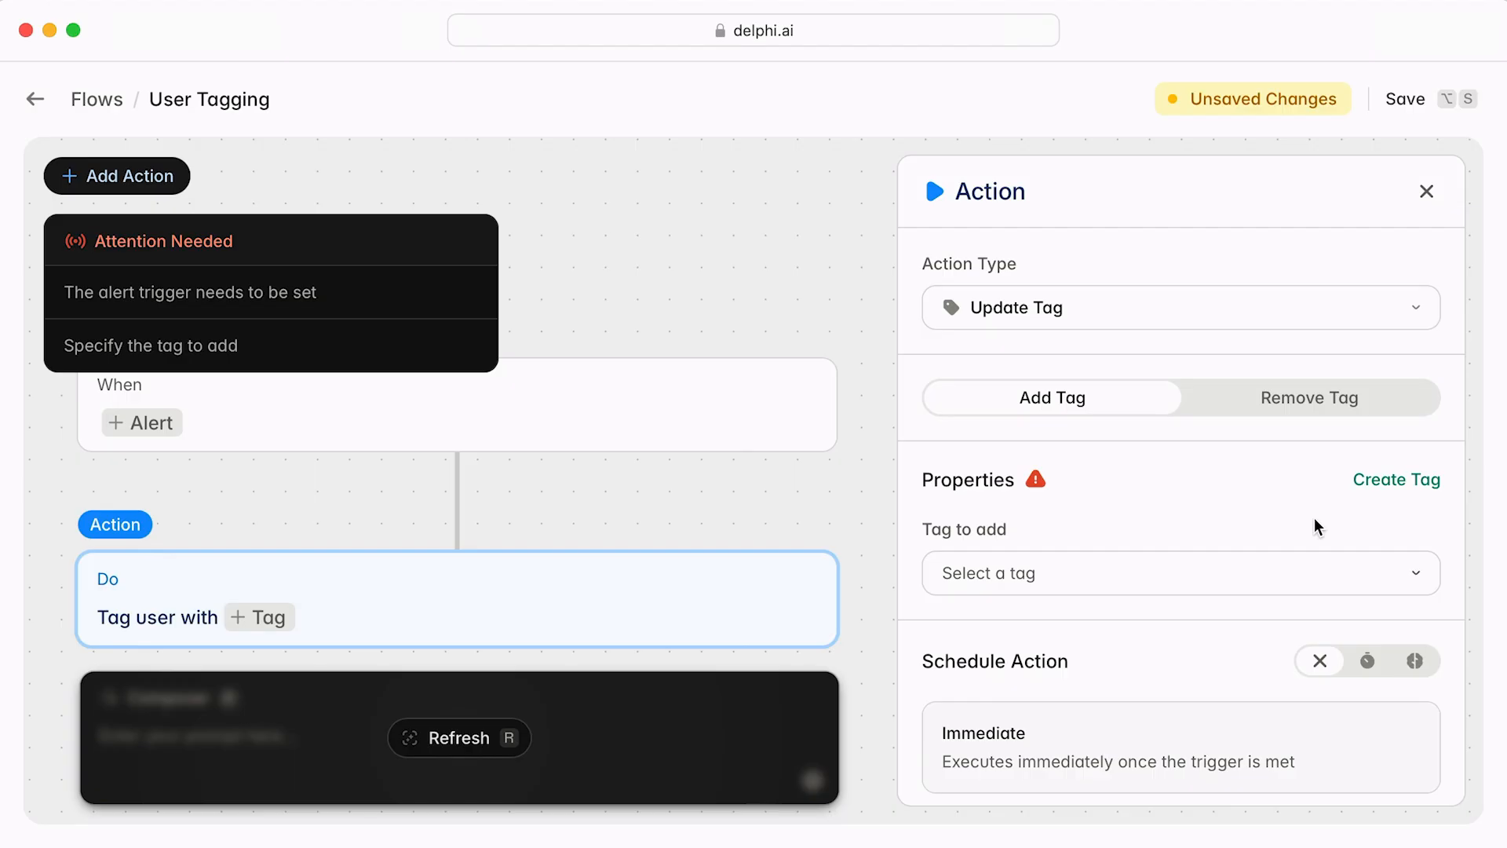
Step: Change the User Tagging action type to Update Property and choose Location as the property to set
{"action": "left_click", "coordinate": [1397, 308]}
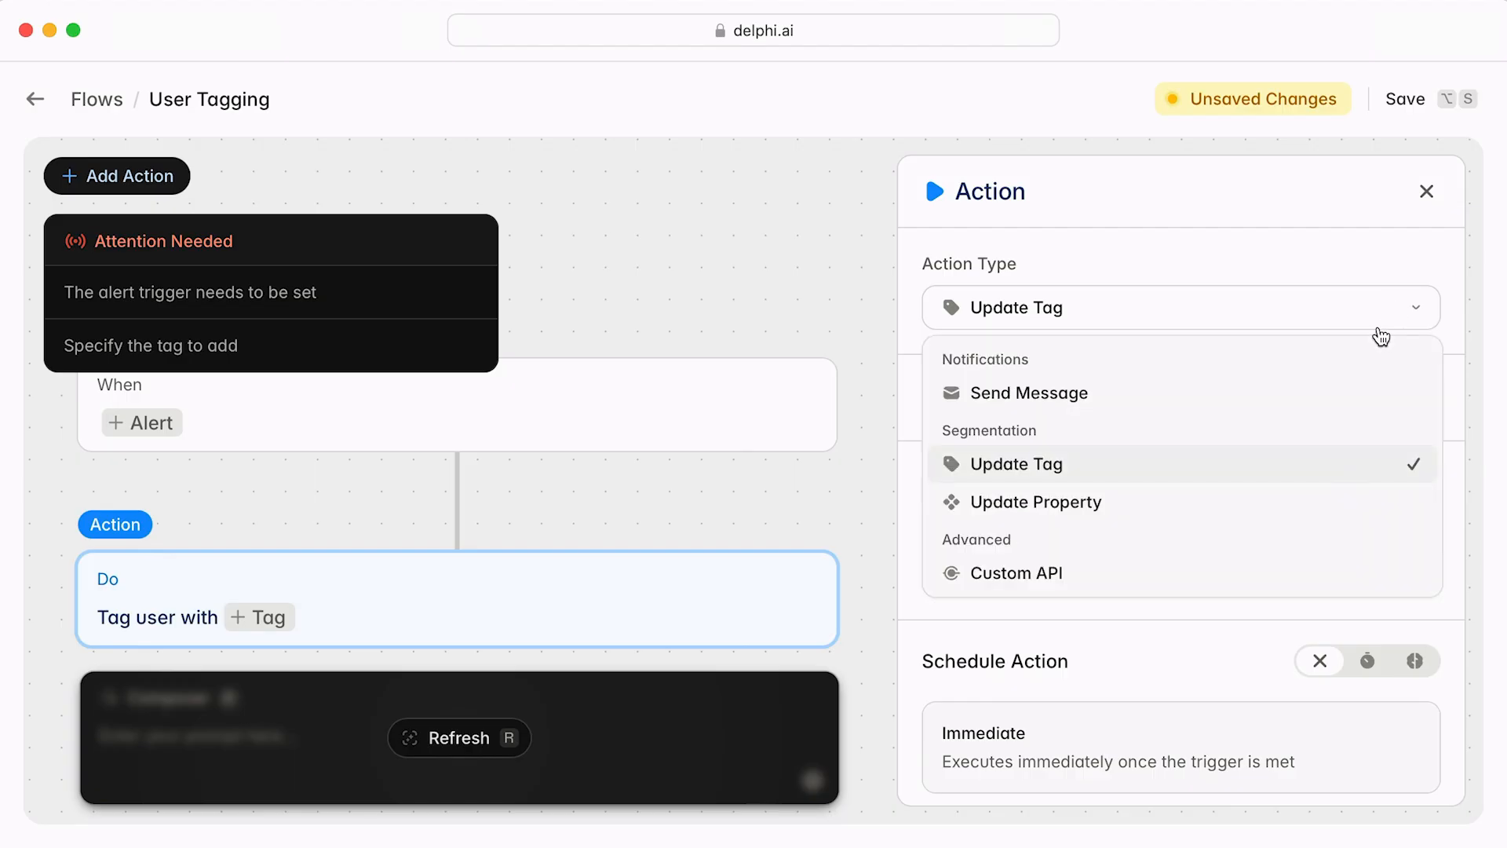
{"action": "left_click", "coordinate": [1261, 500]}
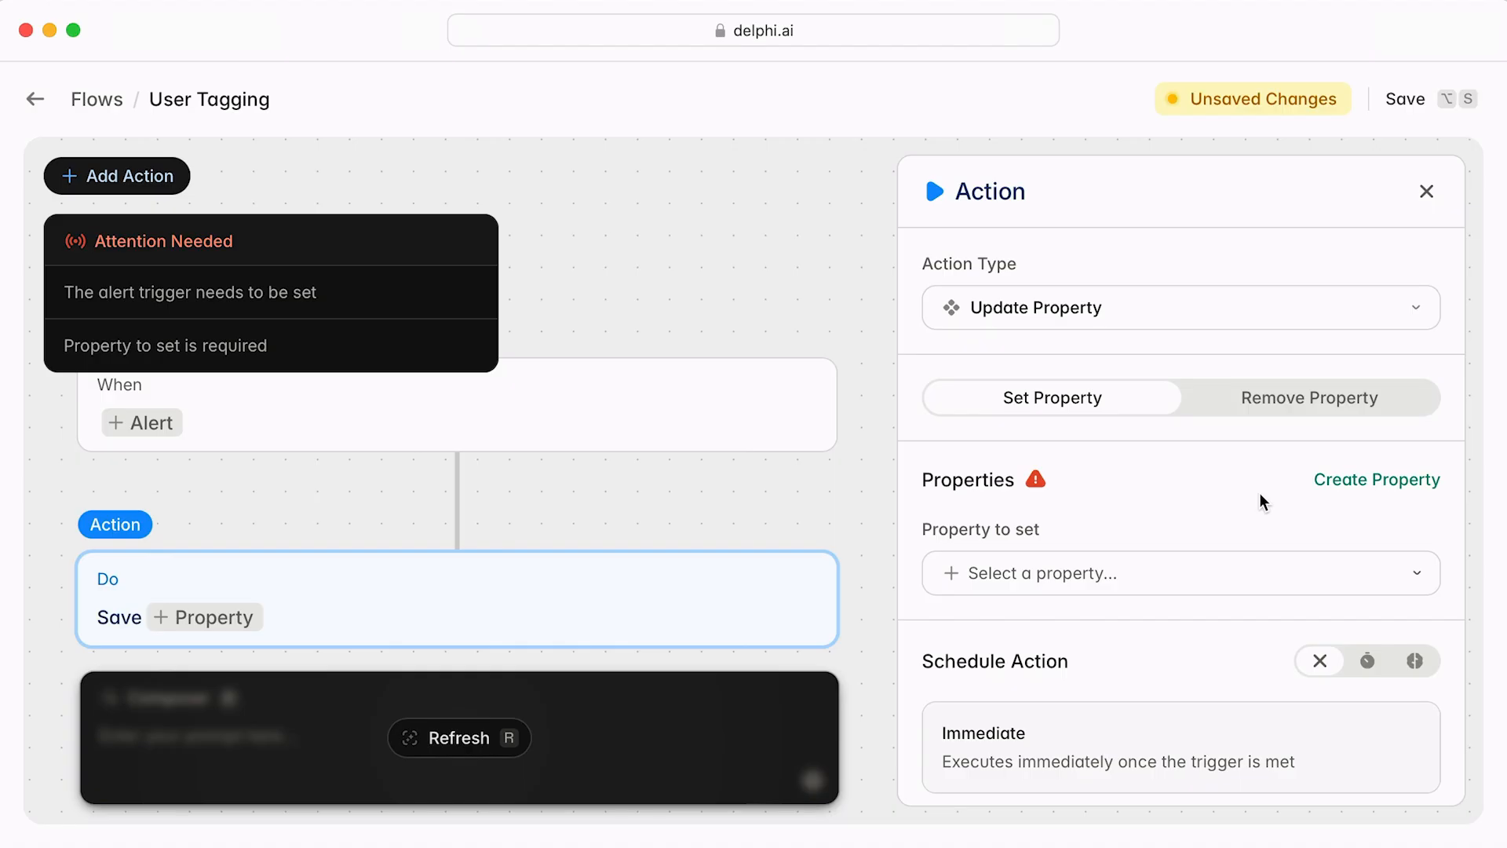
{"action": "left_click", "coordinate": [1194, 571]}
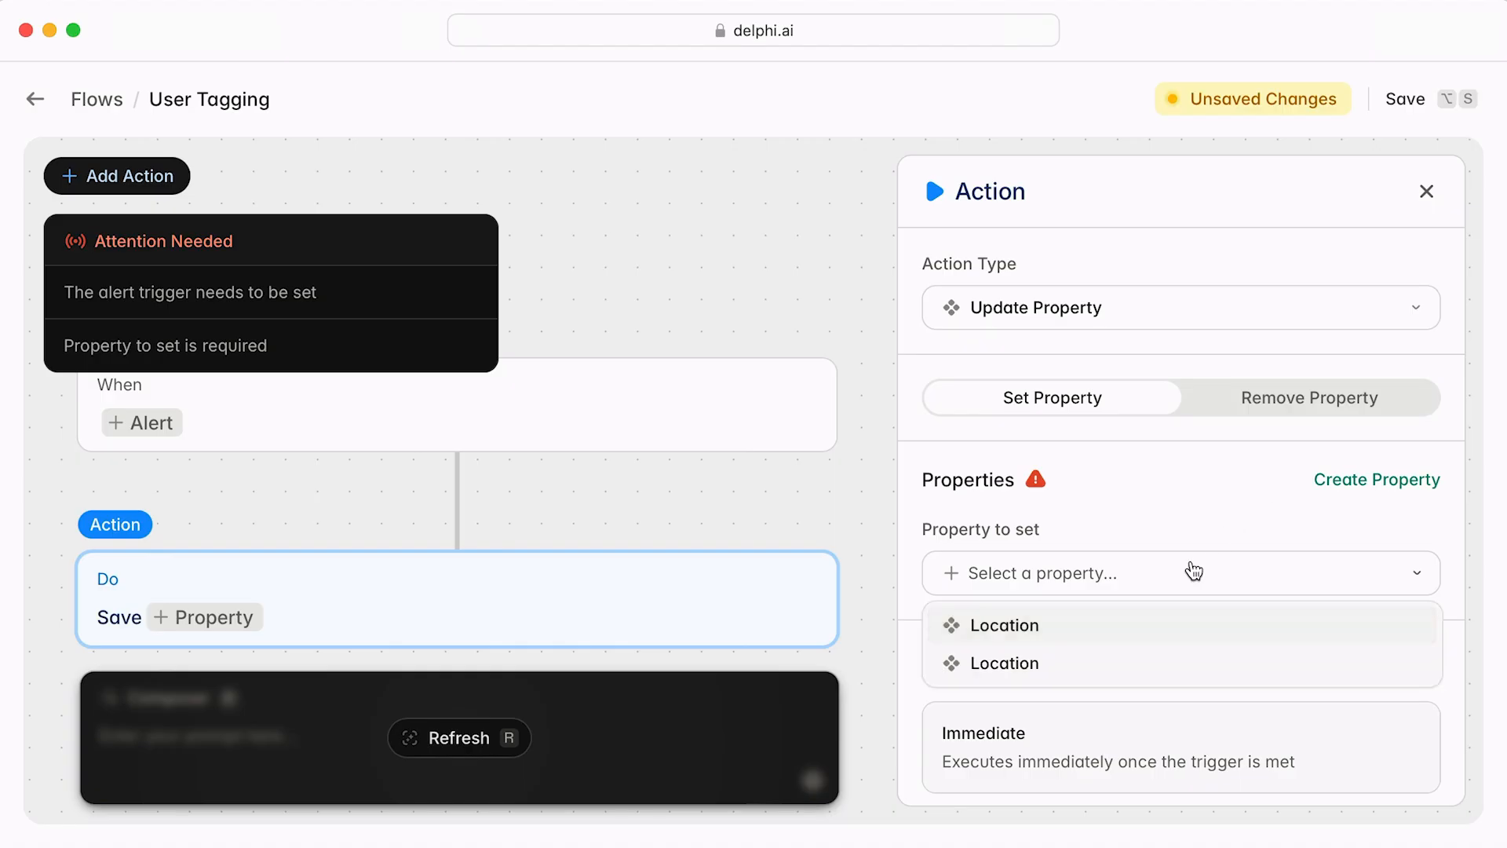
{"action": "left_click", "coordinate": [1127, 625]}
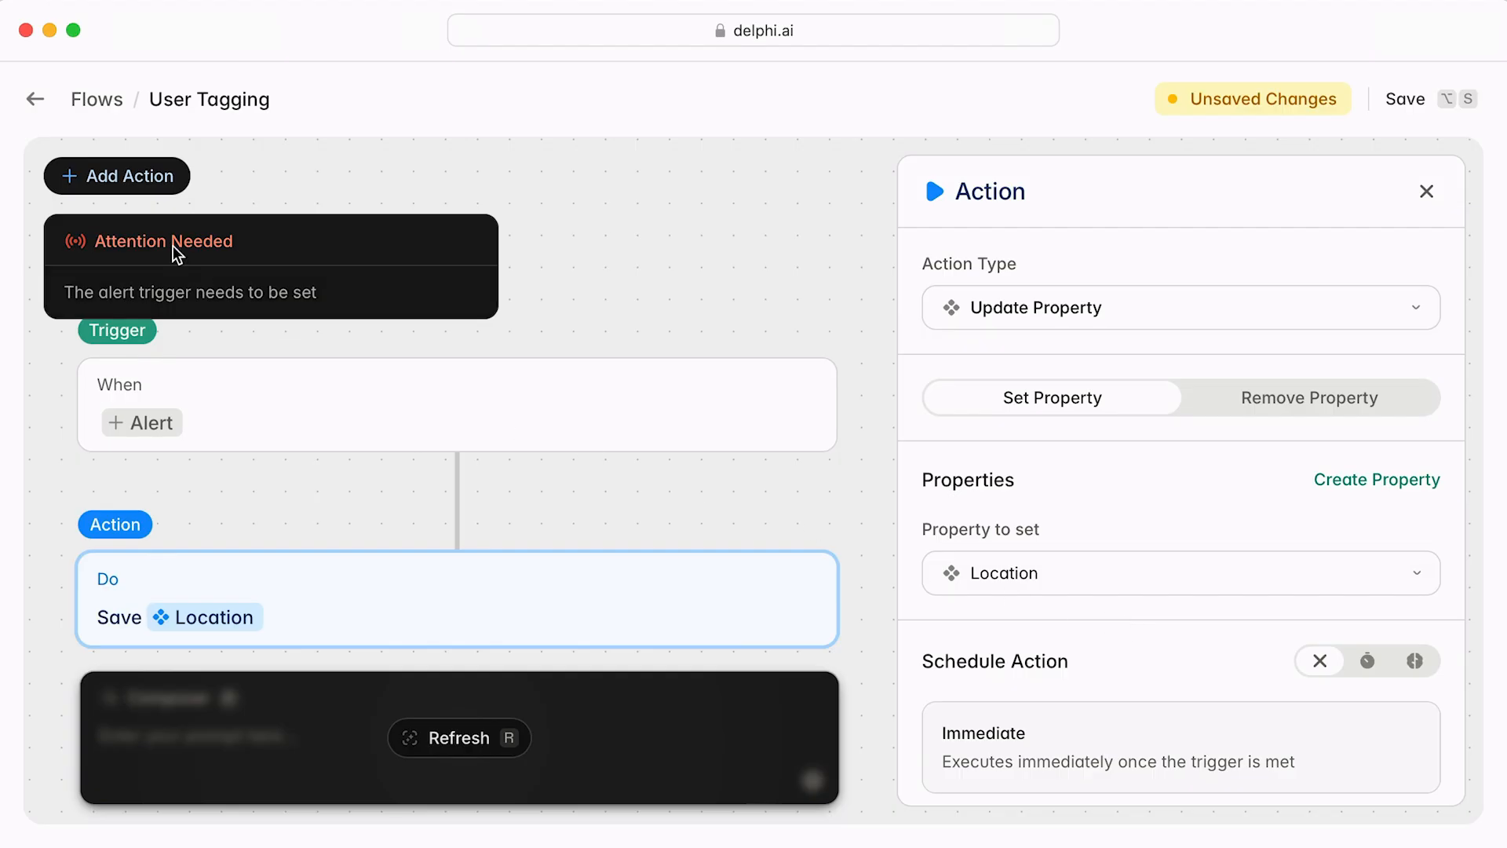
Step: Return to the flows overview and create a new flow from scratch with a trigger added
{"action": "left_click", "coordinate": [86, 104]}
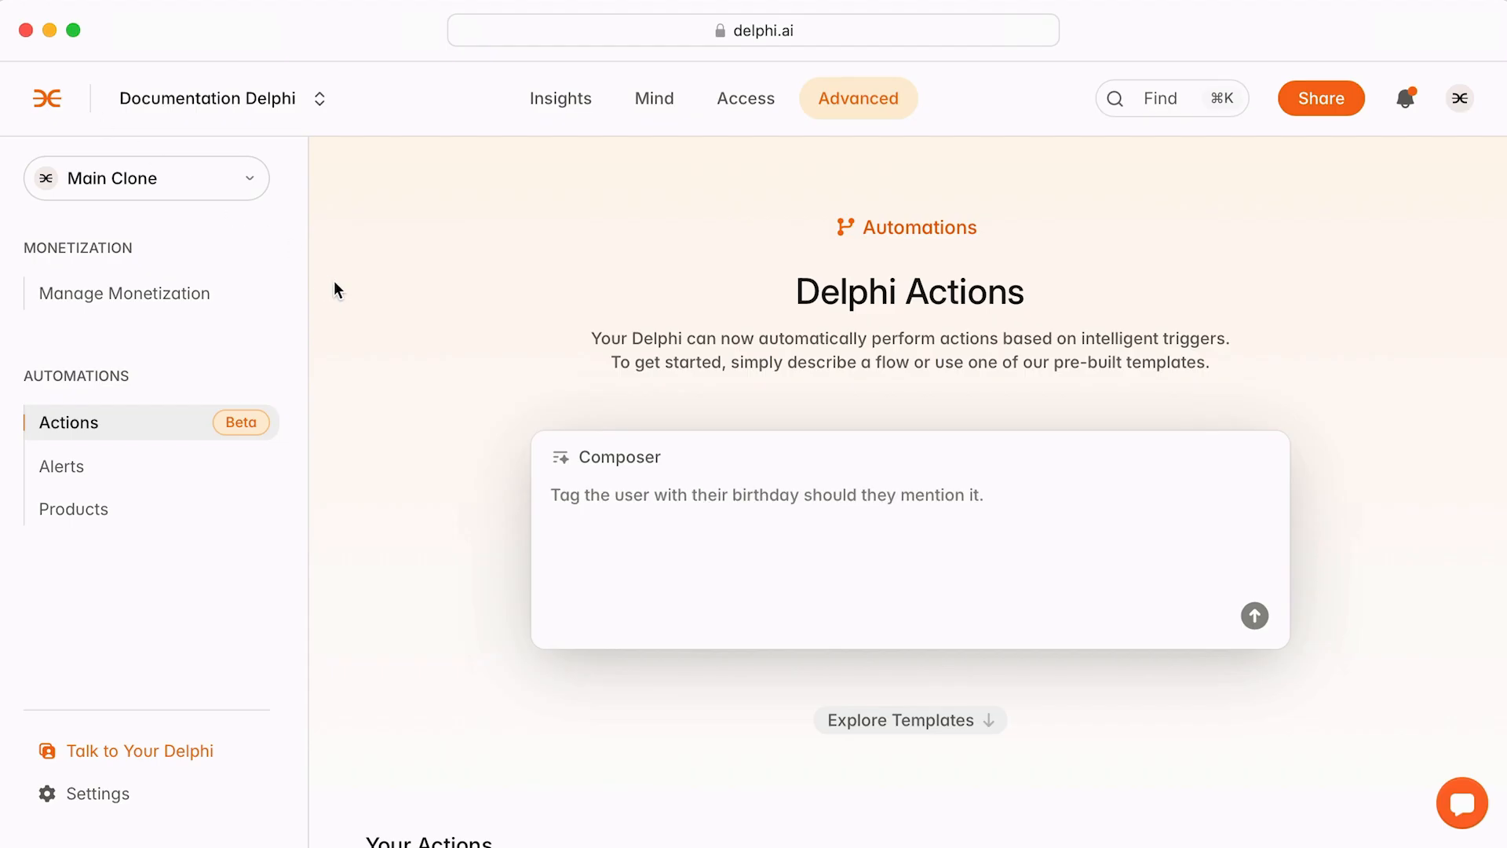
{"action": "scroll", "coordinate": [334, 282], "scroll_direction": "down", "scroll_amount": 10}
{"action": "scroll", "coordinate": [334, 282], "scroll_direction": "down", "scroll_amount": 1}
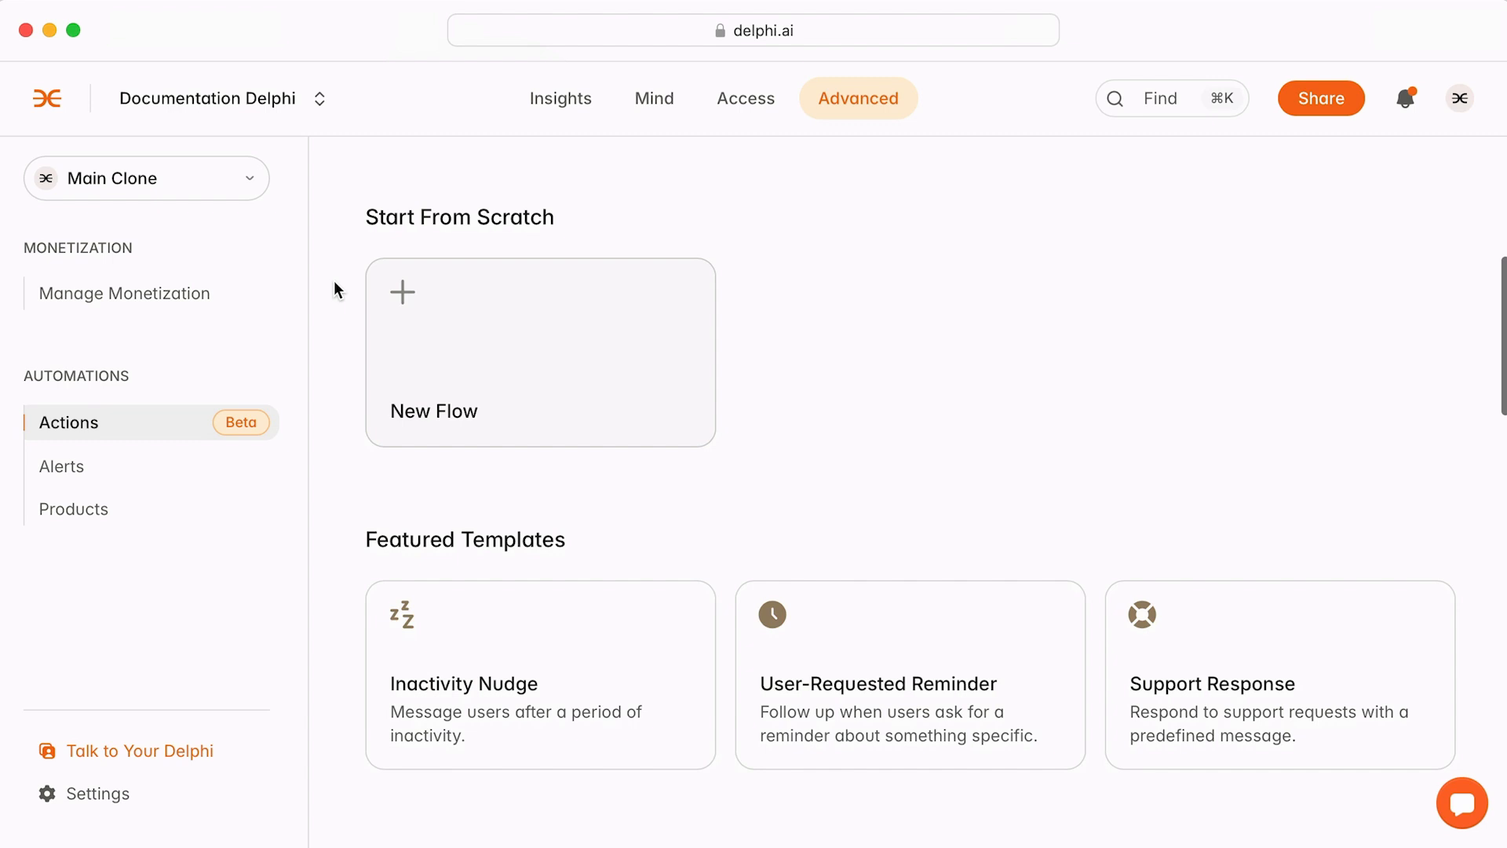
{"action": "left_click", "coordinate": [487, 349]}
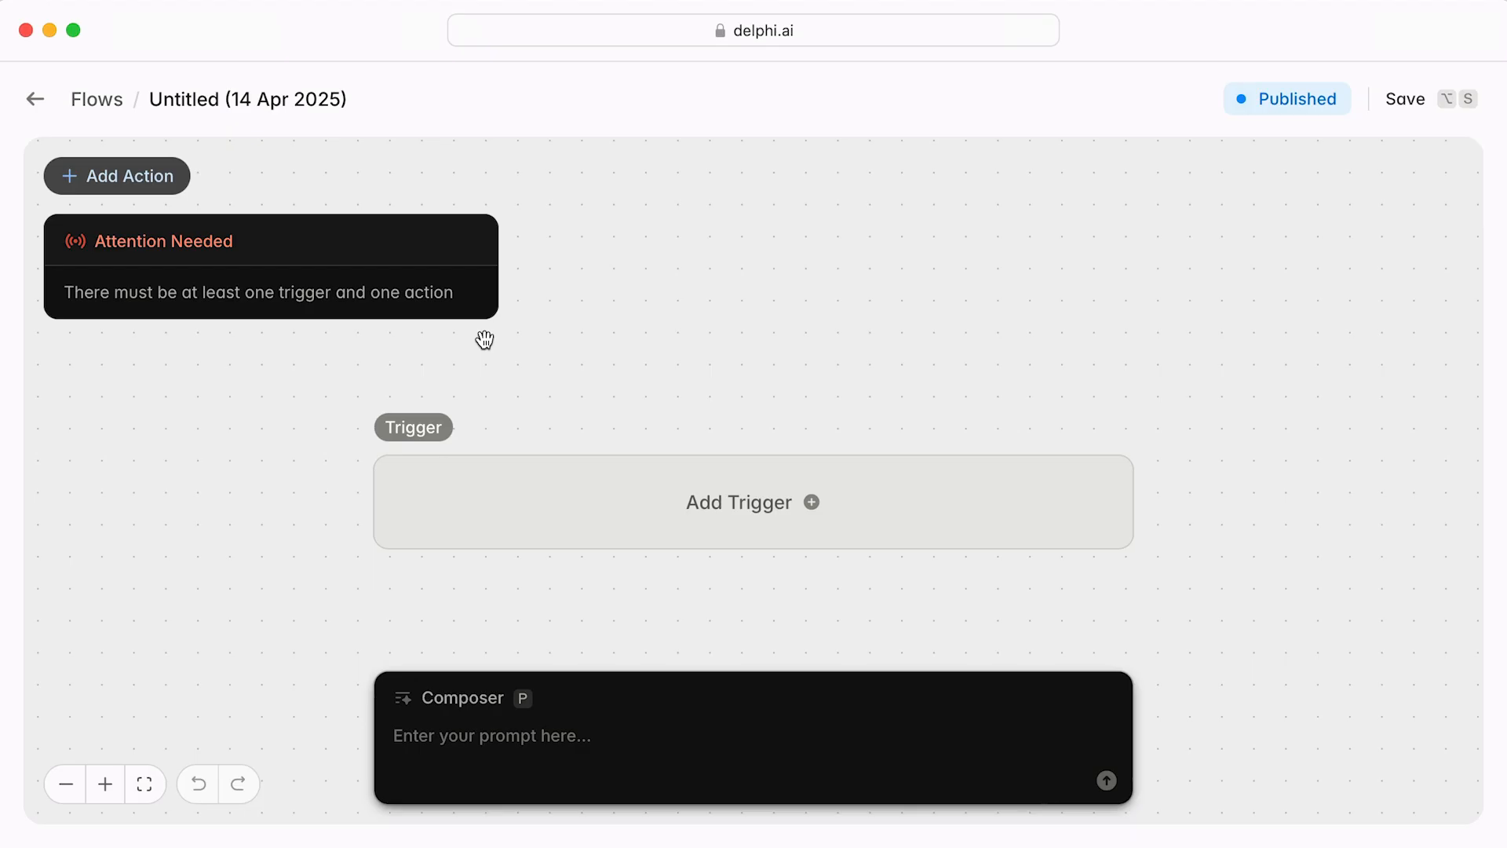
{"action": "left_click", "coordinate": [525, 515]}
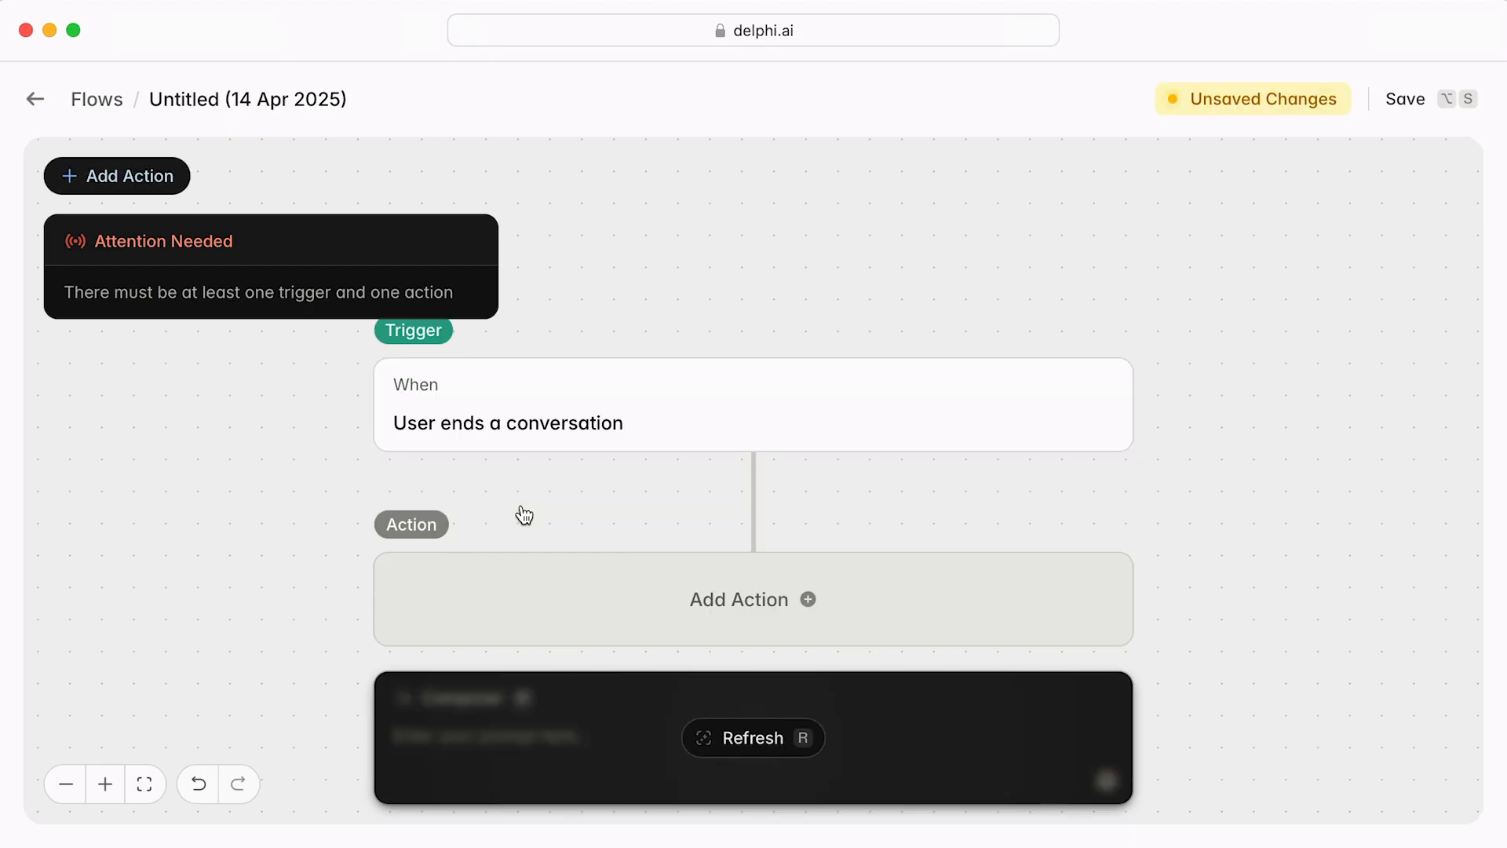
Step: Rename the new flow as "Update user location"
{"action": "left_click", "coordinate": [333, 119]}
{"action": "type", "text": "Update user location"}
{"action": "key", "text": "Return"}
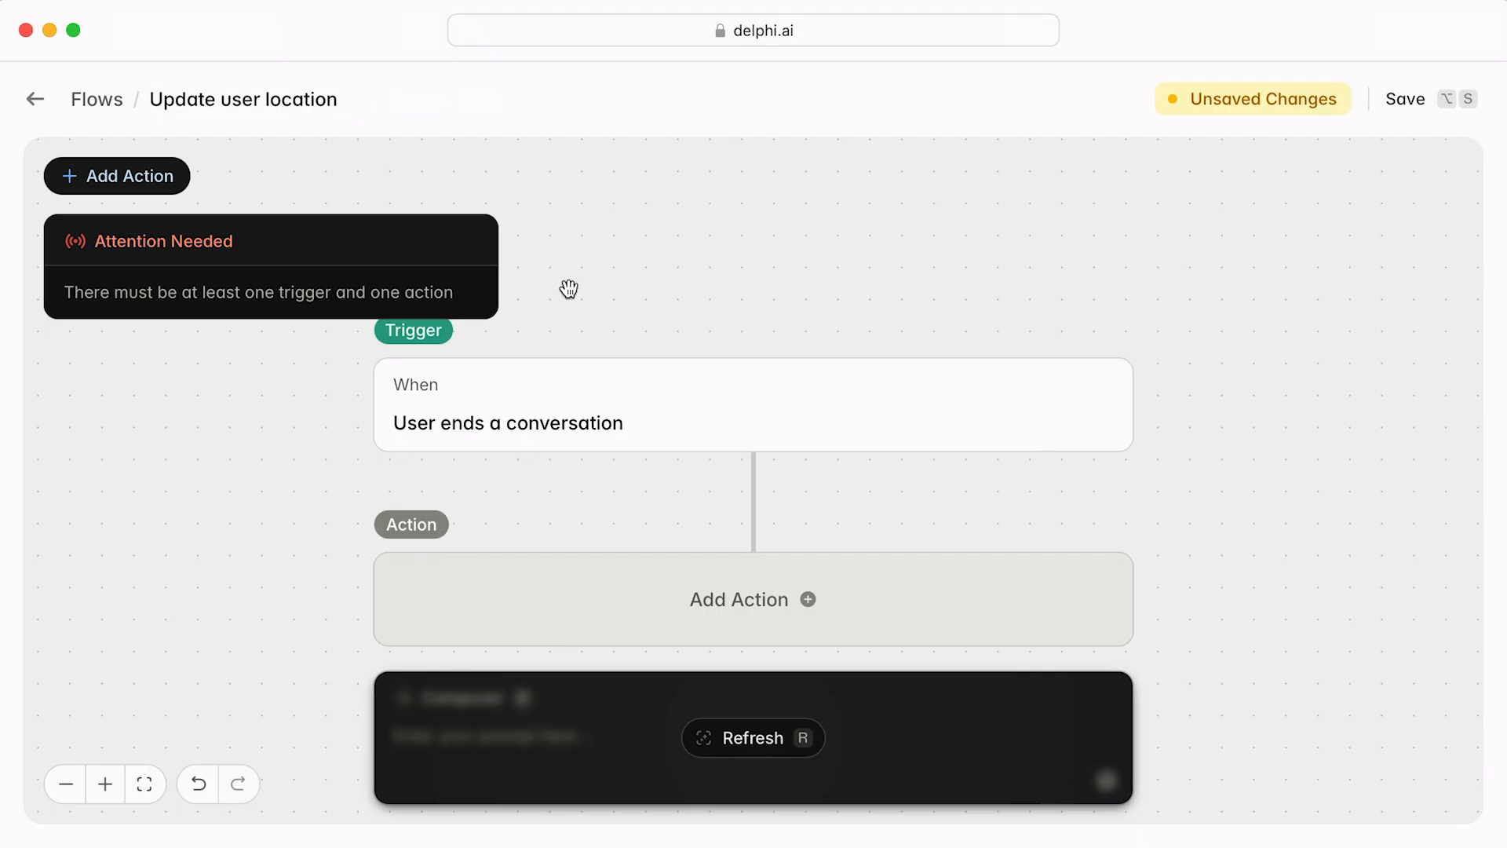
Step: Set the trigger type to Usage, tracking chat messages with a threshold of 5
{"action": "left_click", "coordinate": [634, 387]}
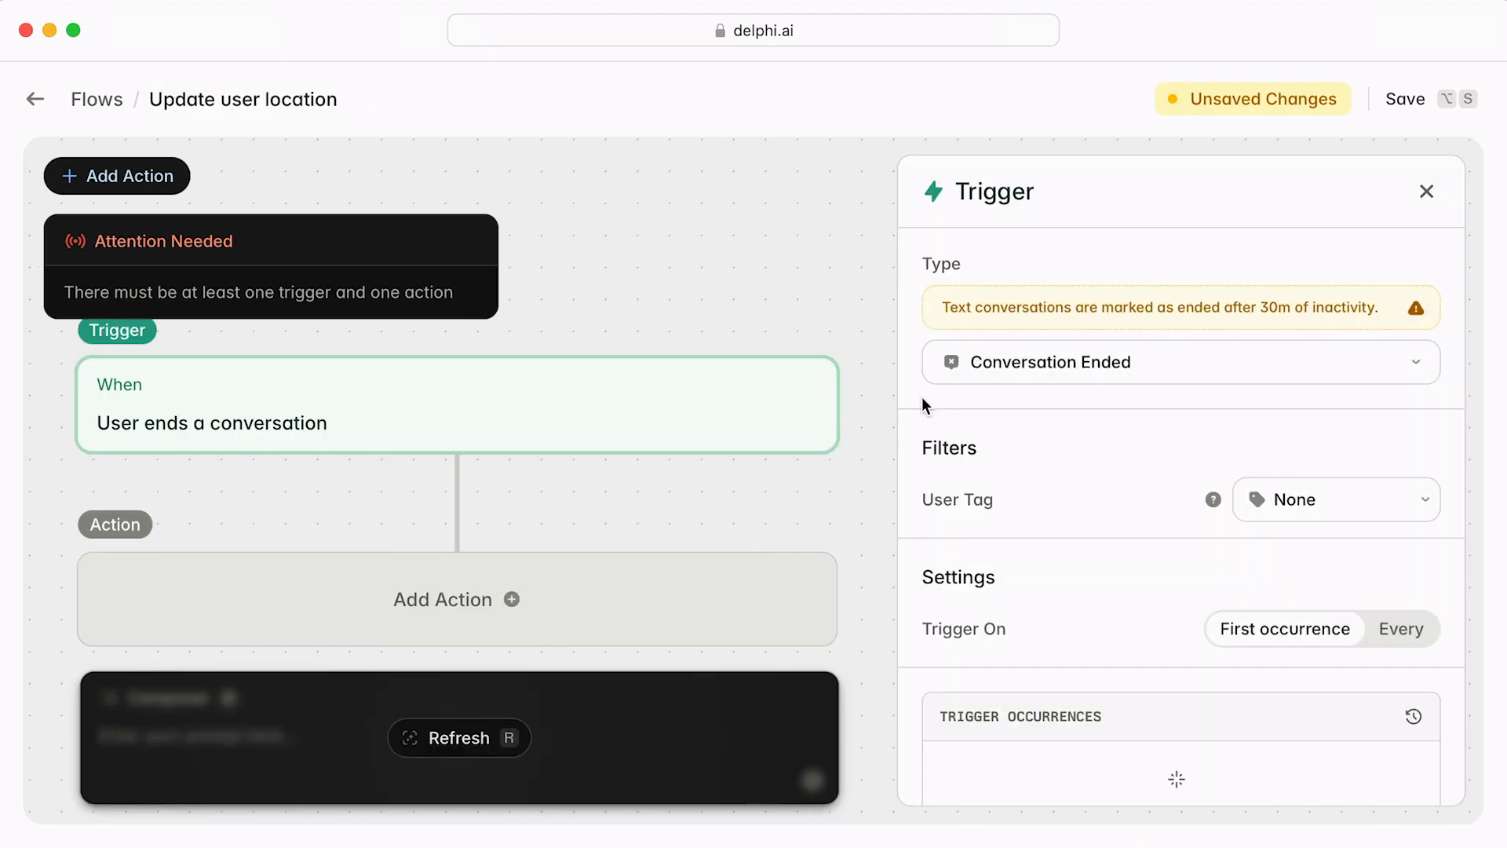
{"action": "left_click", "coordinate": [985, 382]}
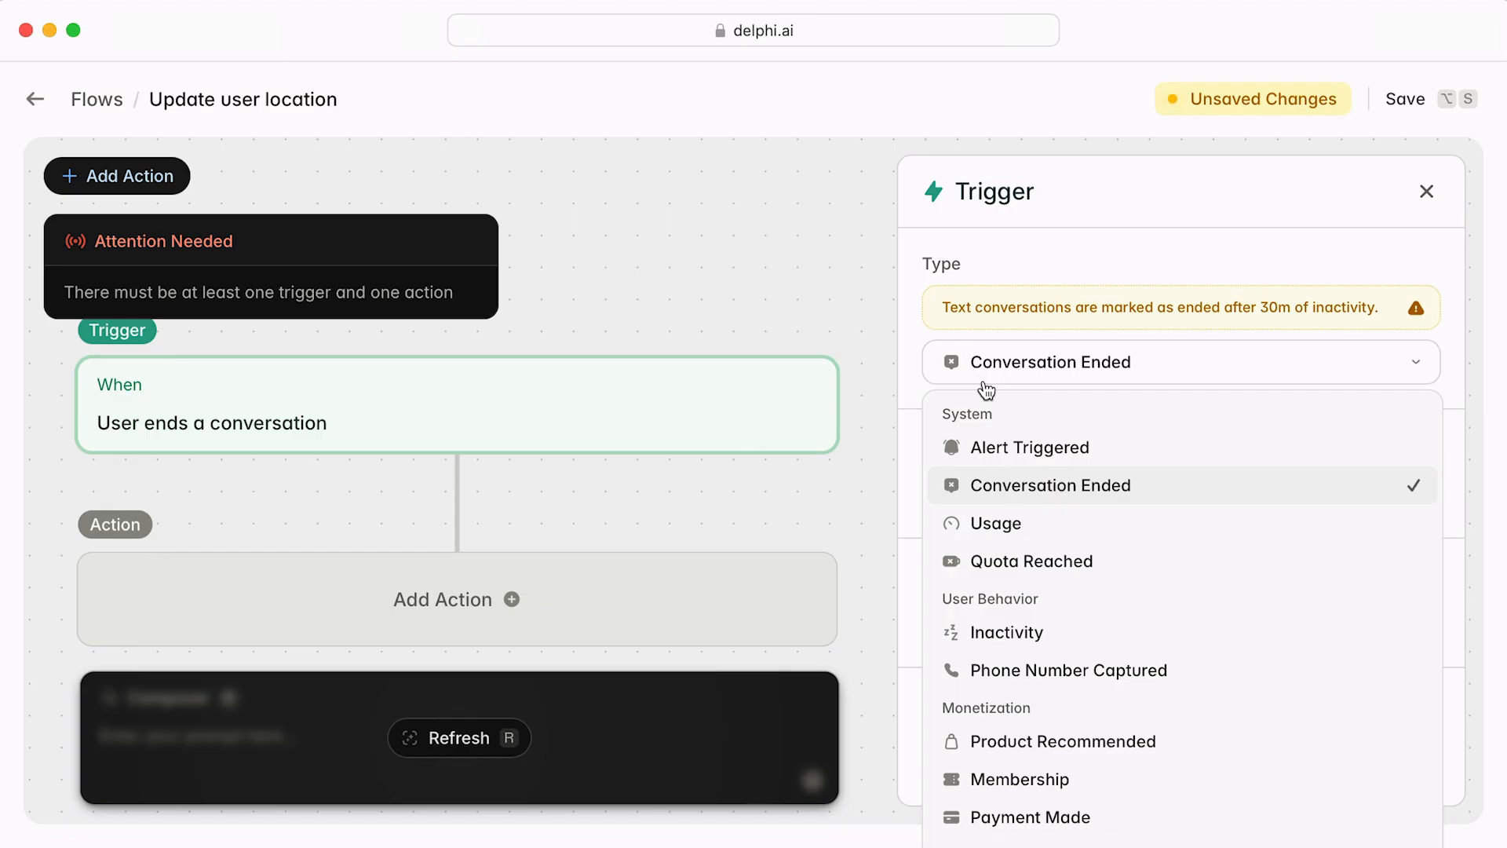
{"action": "left_click", "coordinate": [1073, 520]}
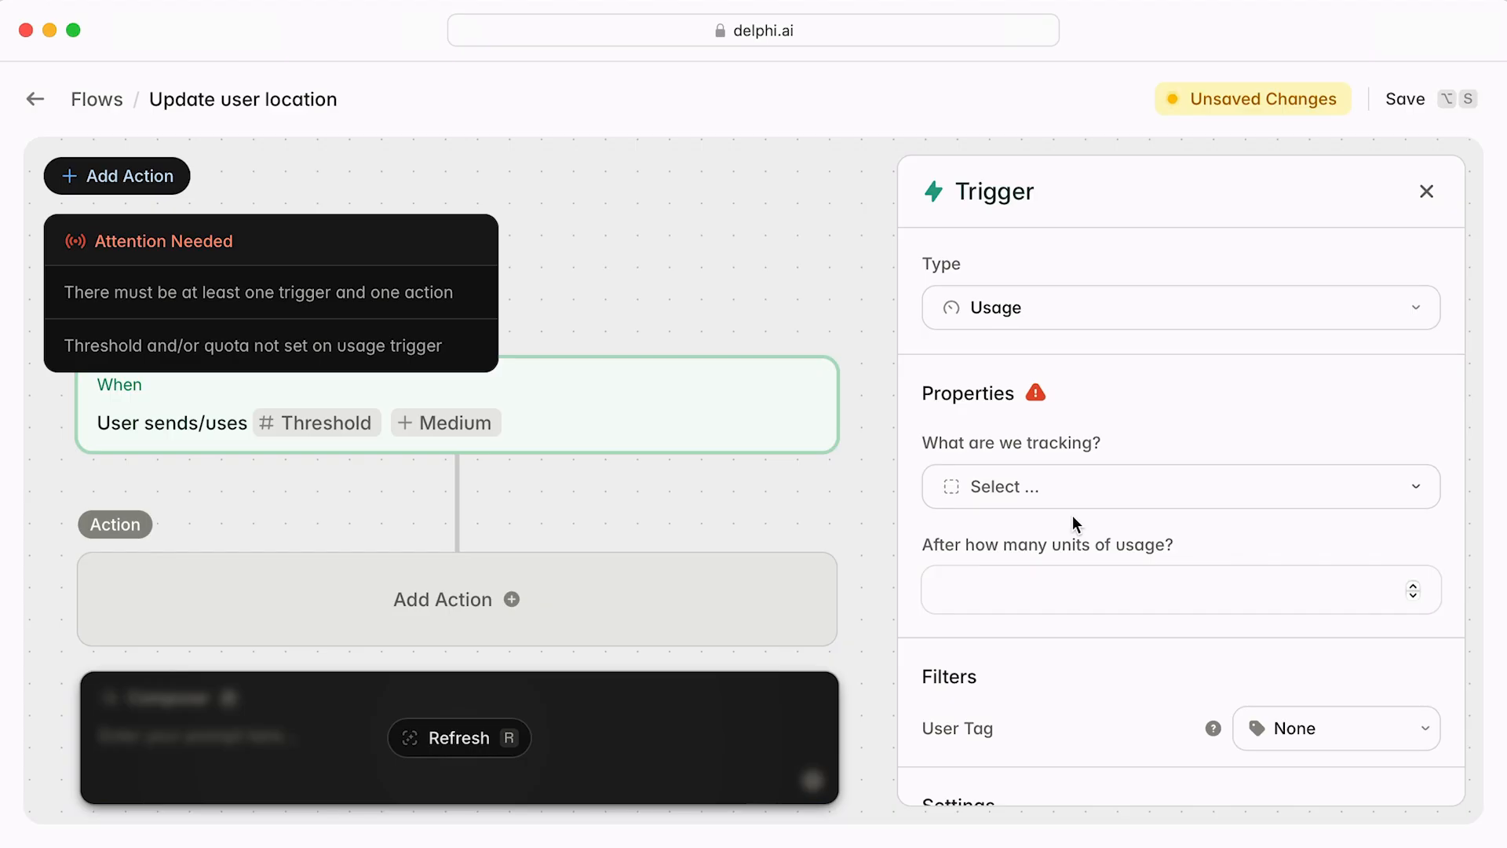
{"action": "left_click", "coordinate": [1108, 482]}
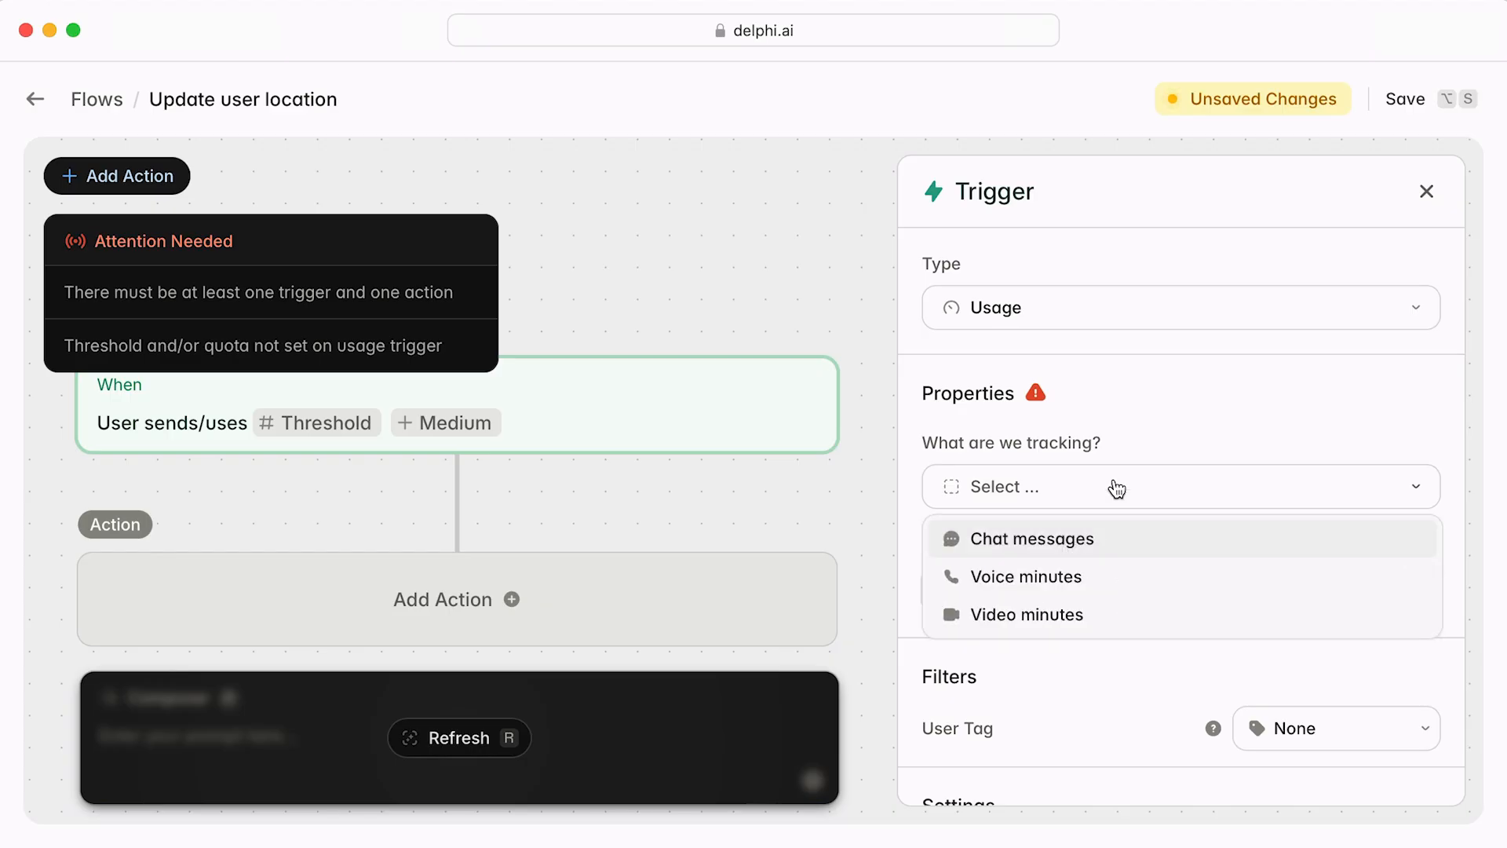
{"action": "left_click", "coordinate": [1157, 535]}
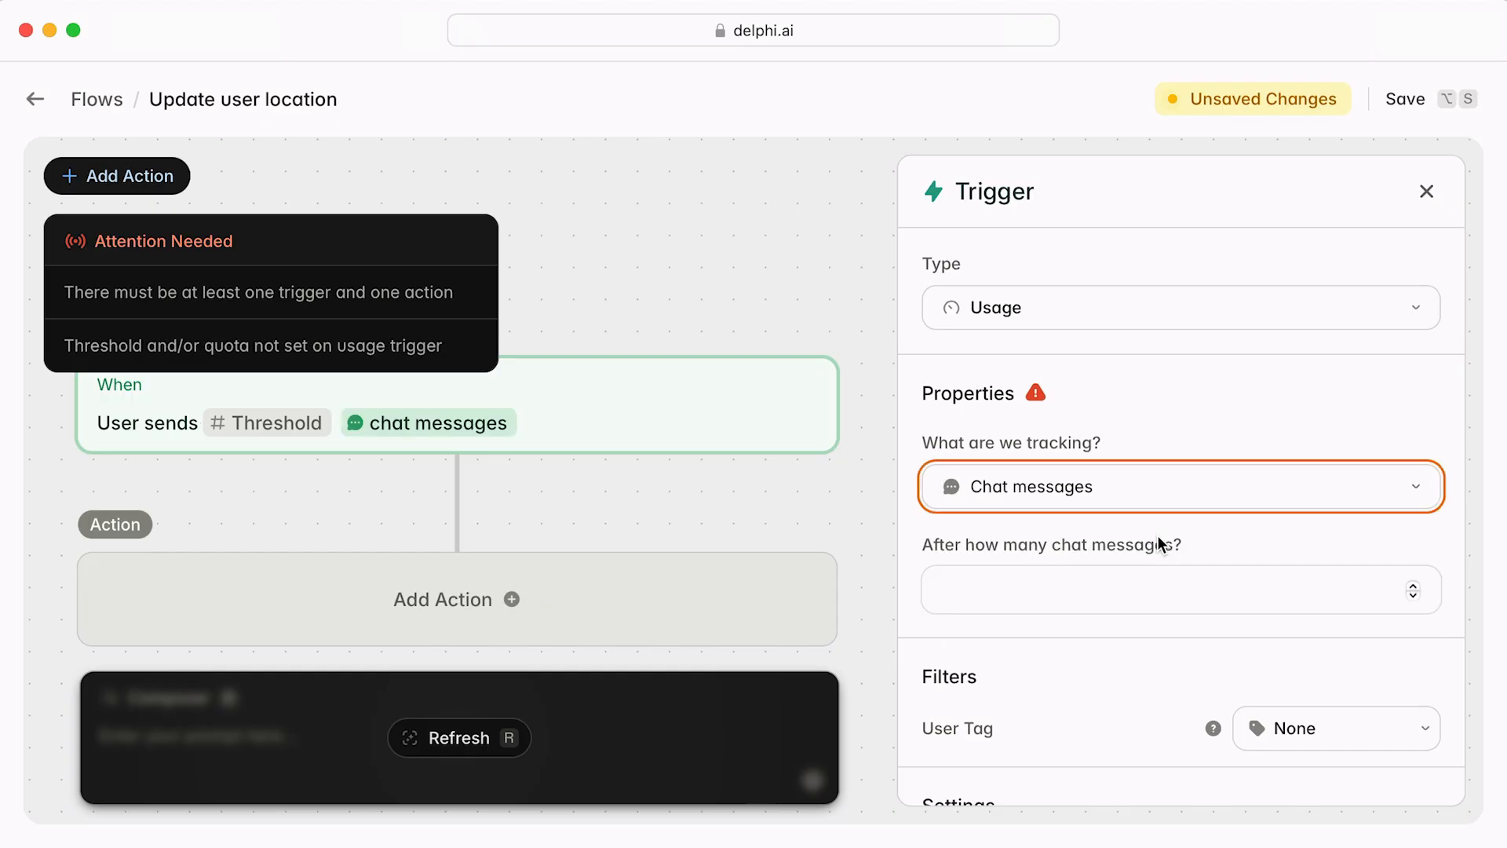
{"action": "left_click", "coordinate": [1101, 579]}
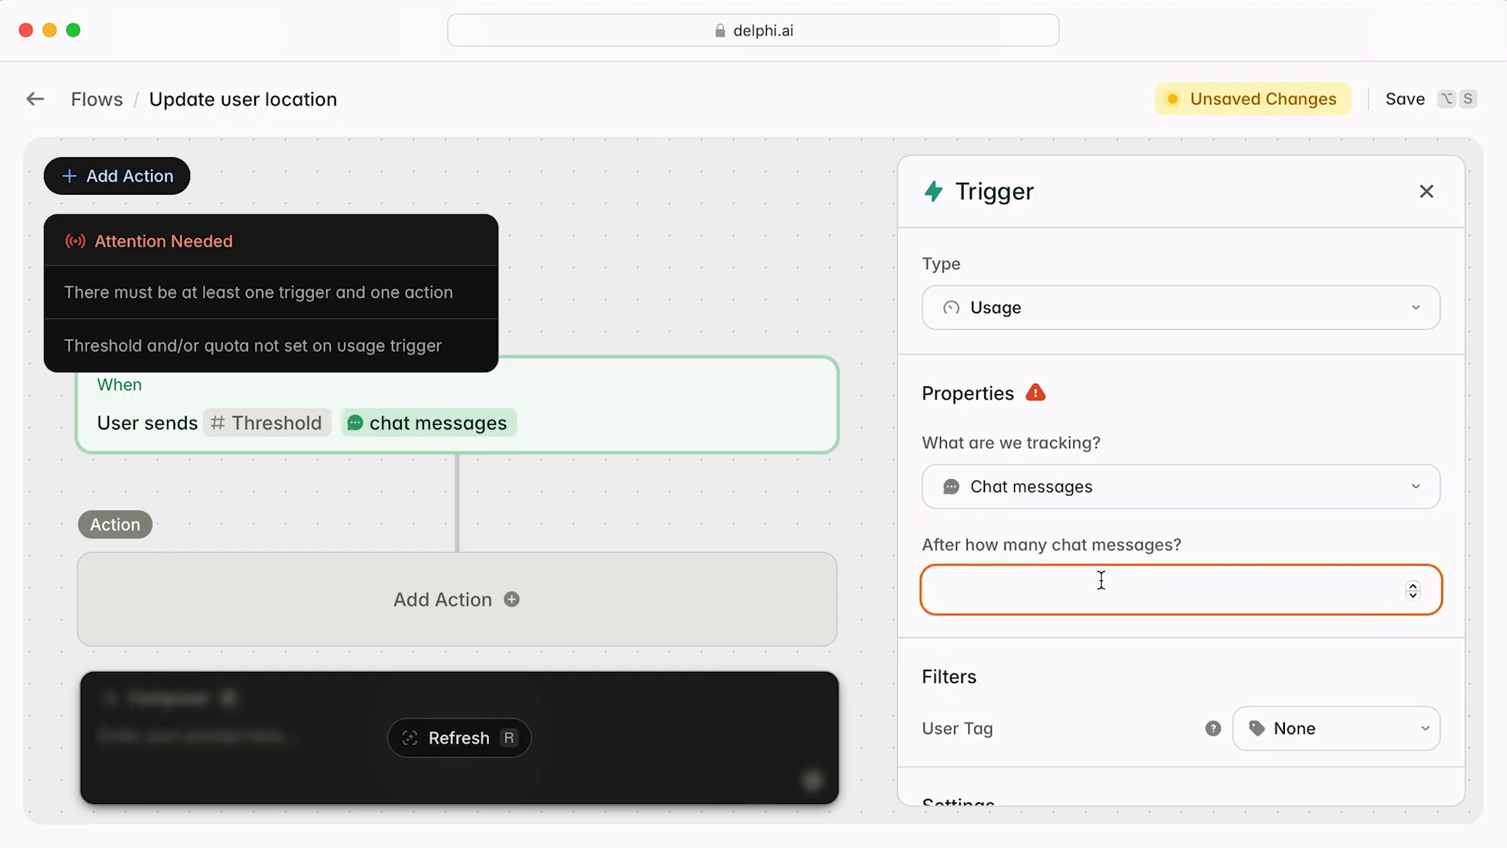
{"action": "type", "text": "5"}
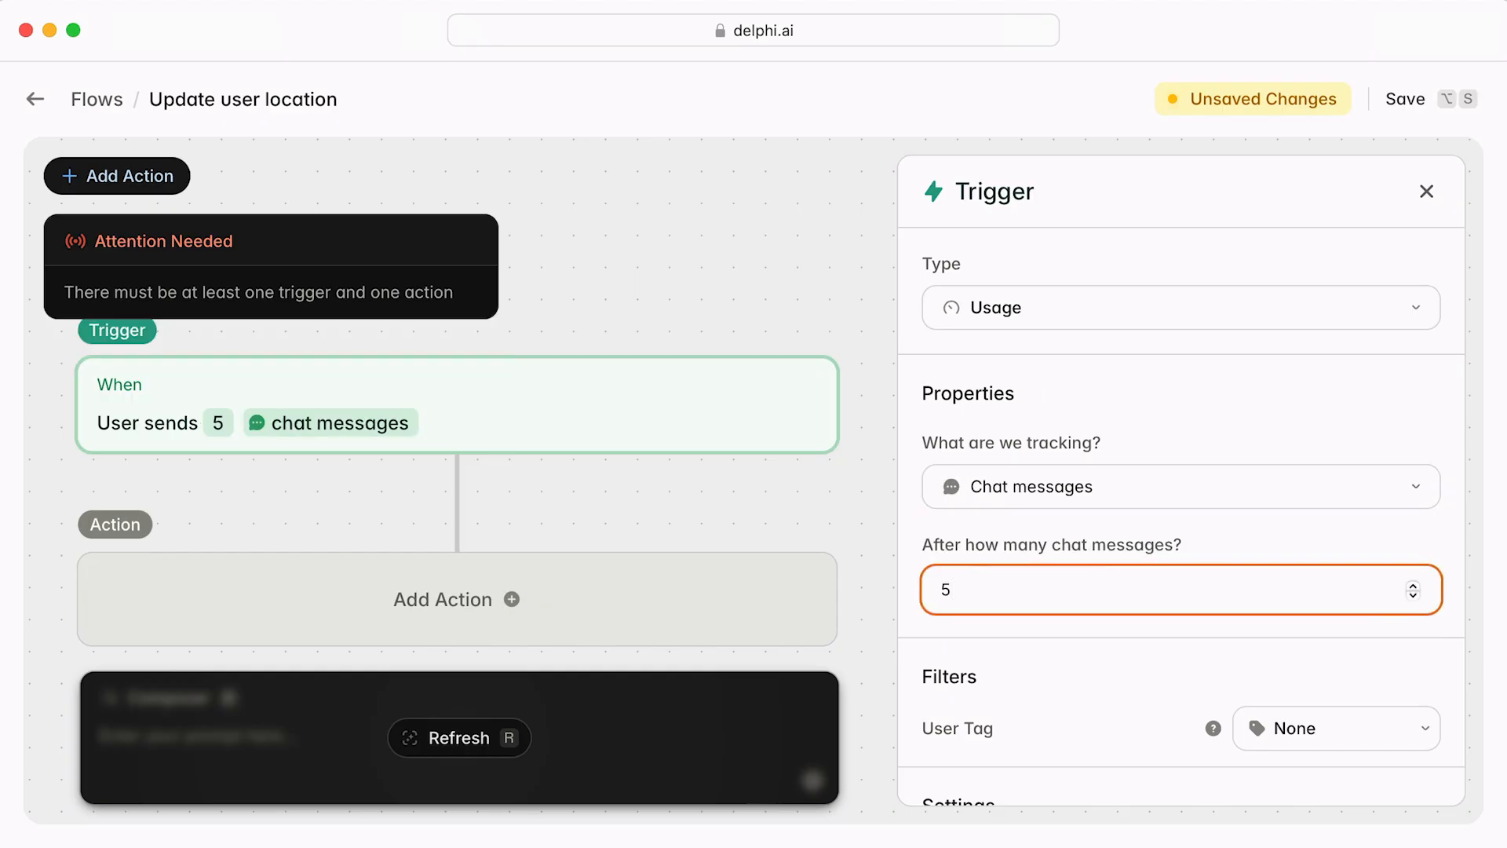
Step: Examine the trigger's user tag filter options and its occurrence settings
{"action": "left_click", "coordinate": [1307, 731]}
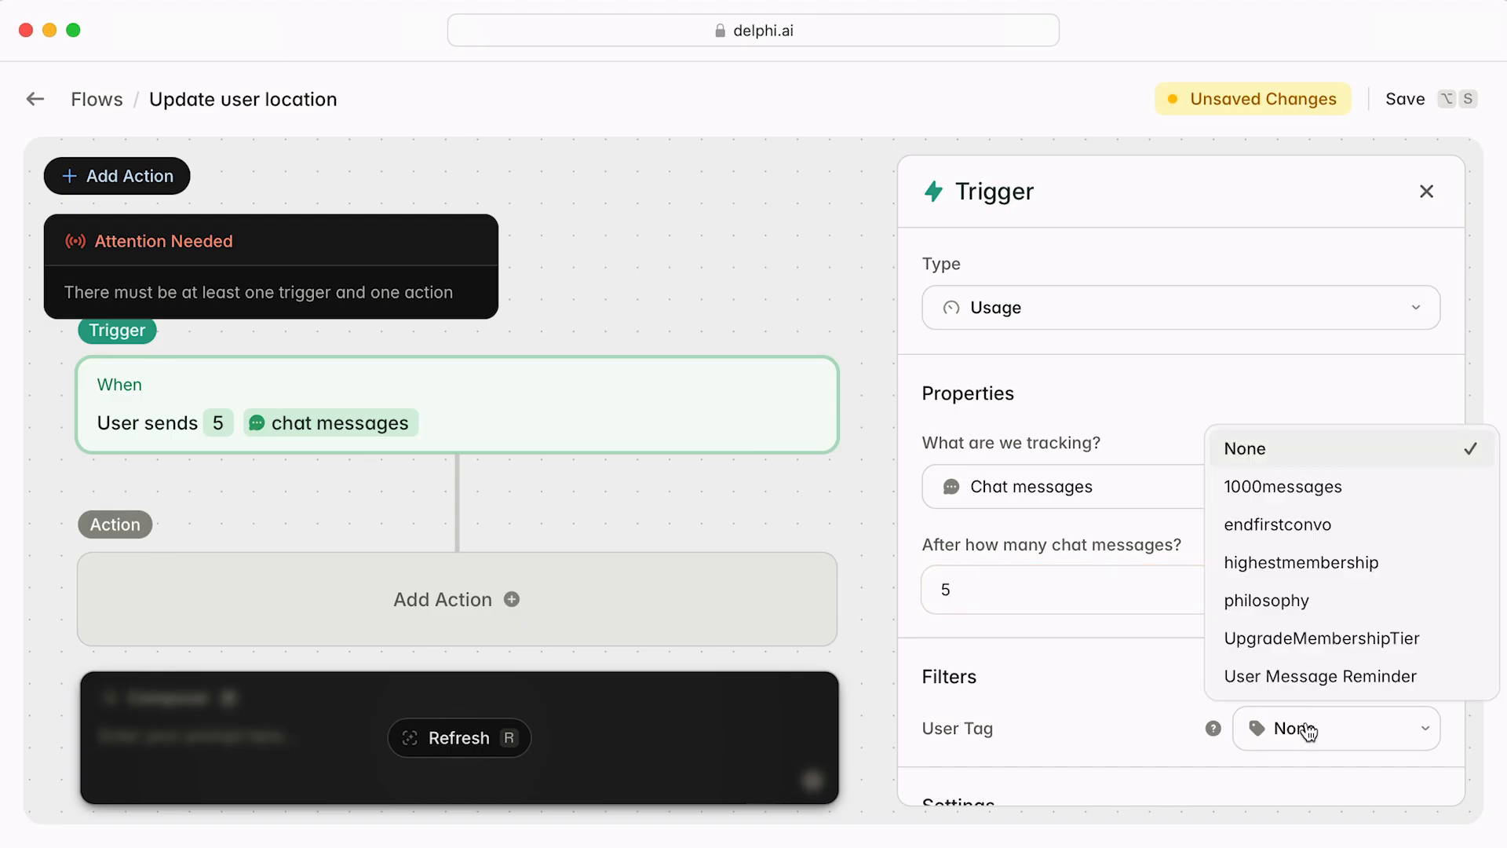
{"action": "left_click", "coordinate": [1308, 732]}
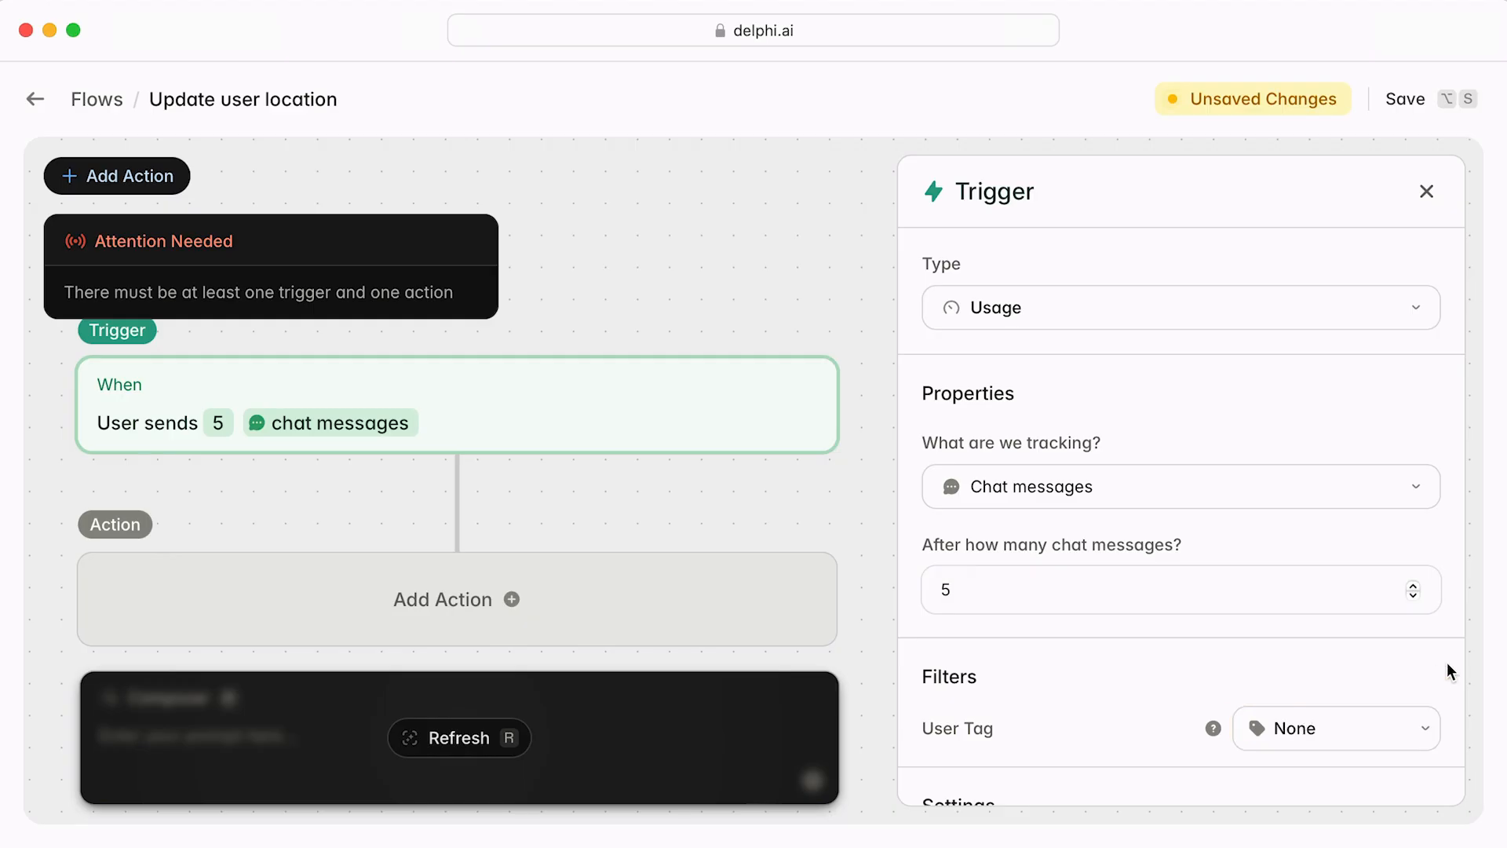
{"action": "scroll", "coordinate": [1447, 669], "scroll_direction": "down", "scroll_amount": 5}
{"action": "scroll", "coordinate": [1447, 667], "scroll_direction": "down", "scroll_amount": 2}
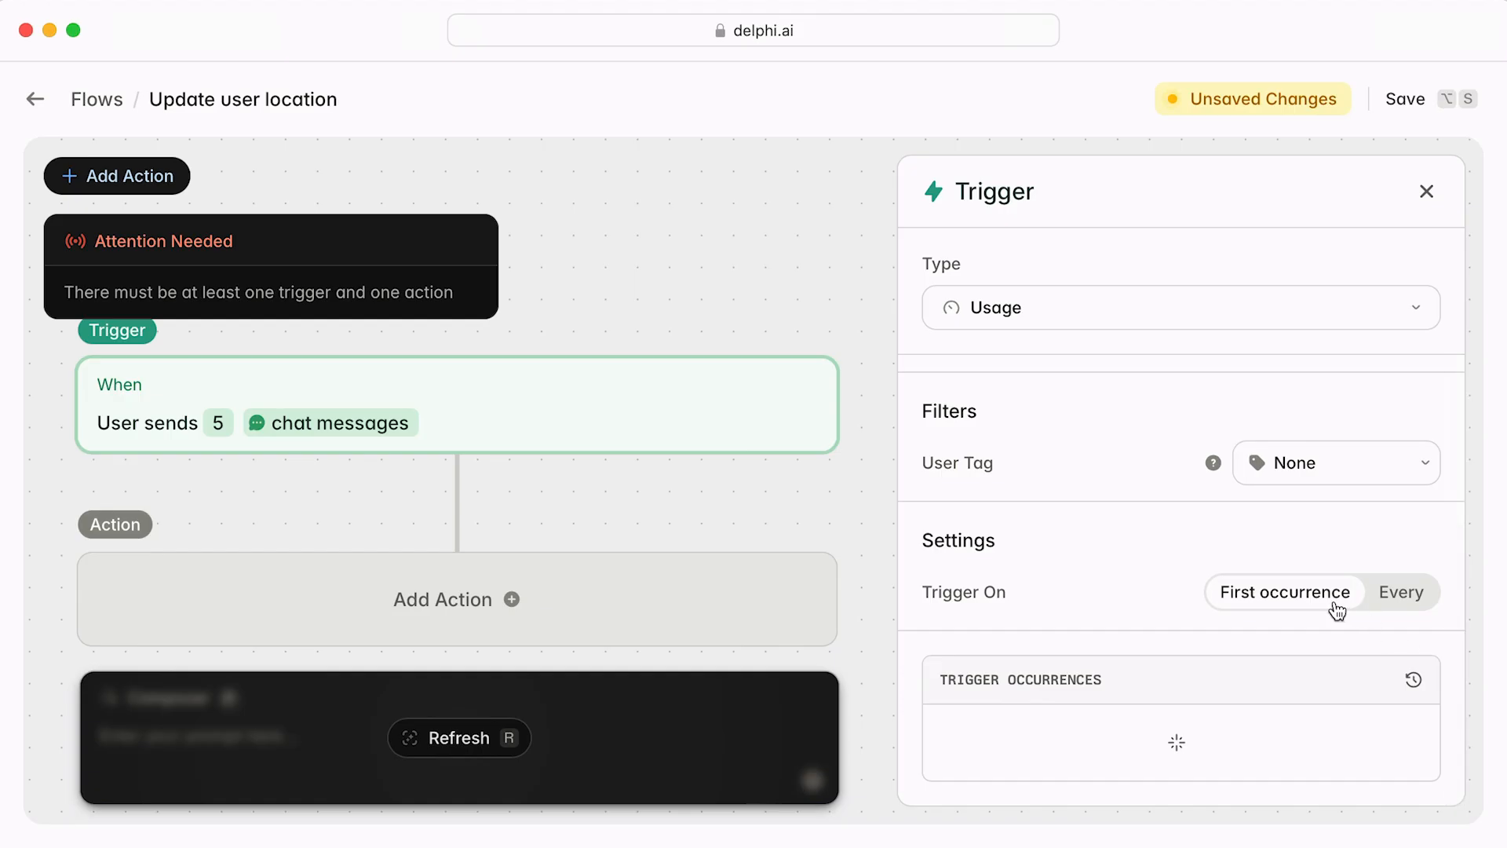
Step: Add a Send Message action with the instructions "Acknowledge the user's last message, and ask for their location"
{"action": "left_click", "coordinate": [743, 611]}
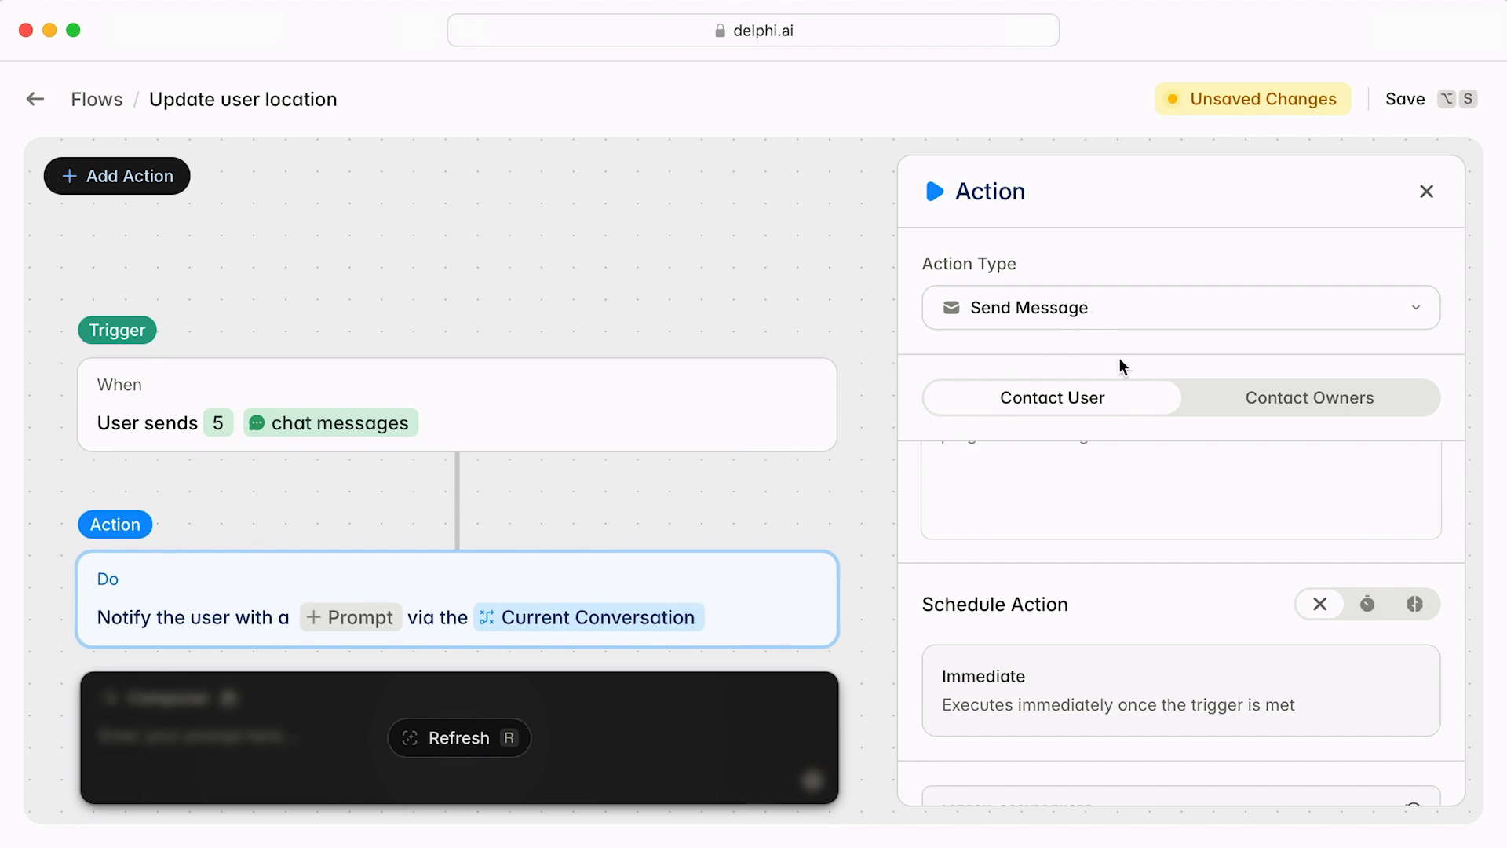
{"action": "scroll", "coordinate": [1170, 469], "scroll_direction": "up", "scroll_amount": 3}
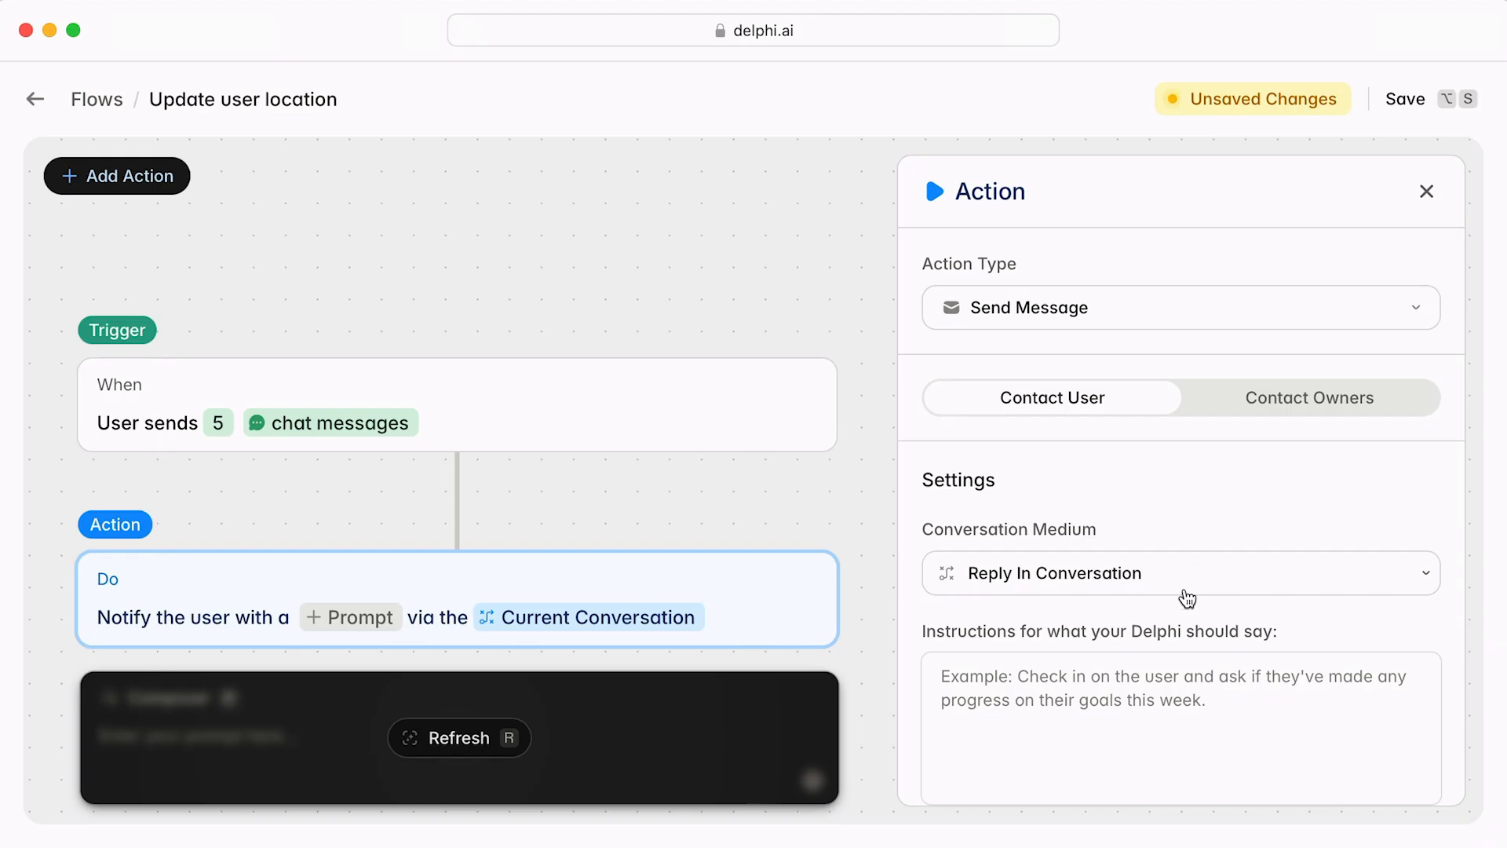
{"action": "left_click", "coordinate": [1059, 671]}
{"action": "type", "text": "Acknowl"}
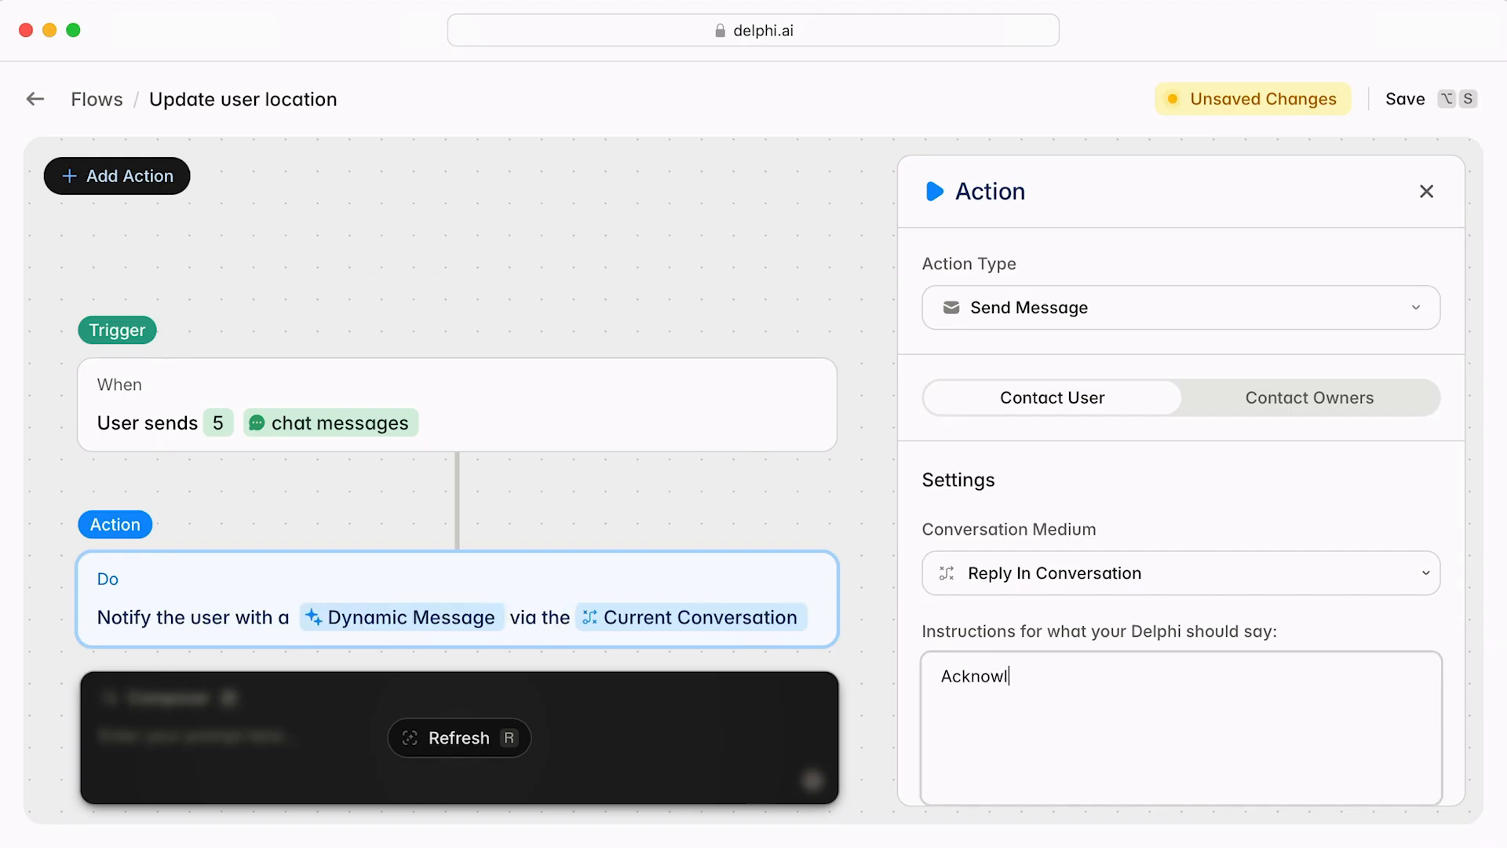
{"action": "type", "text": "edge the user's last "}
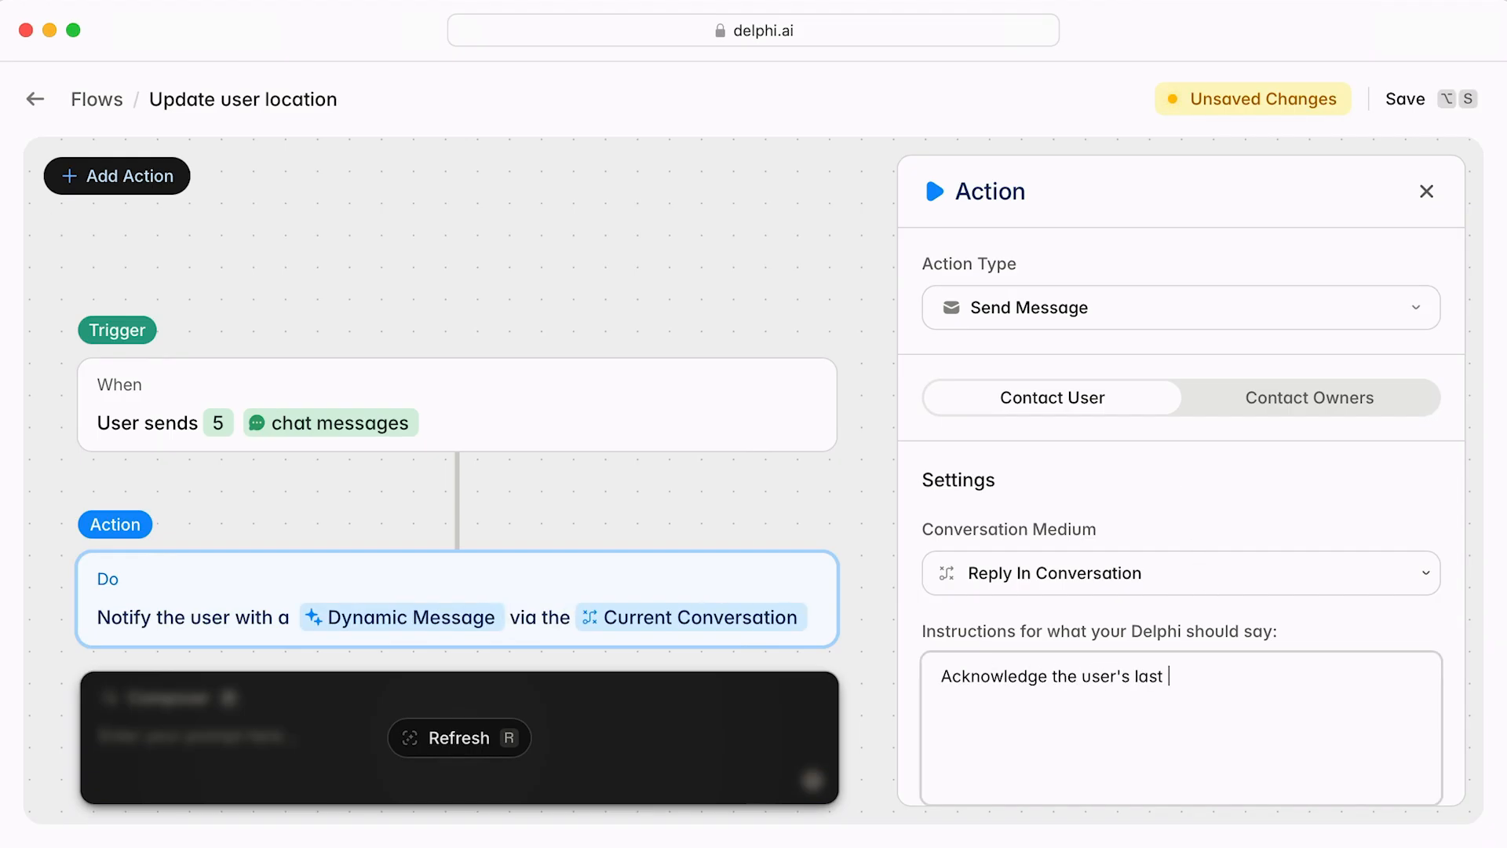
{"action": "type", "text": "message, and ask for their location"}
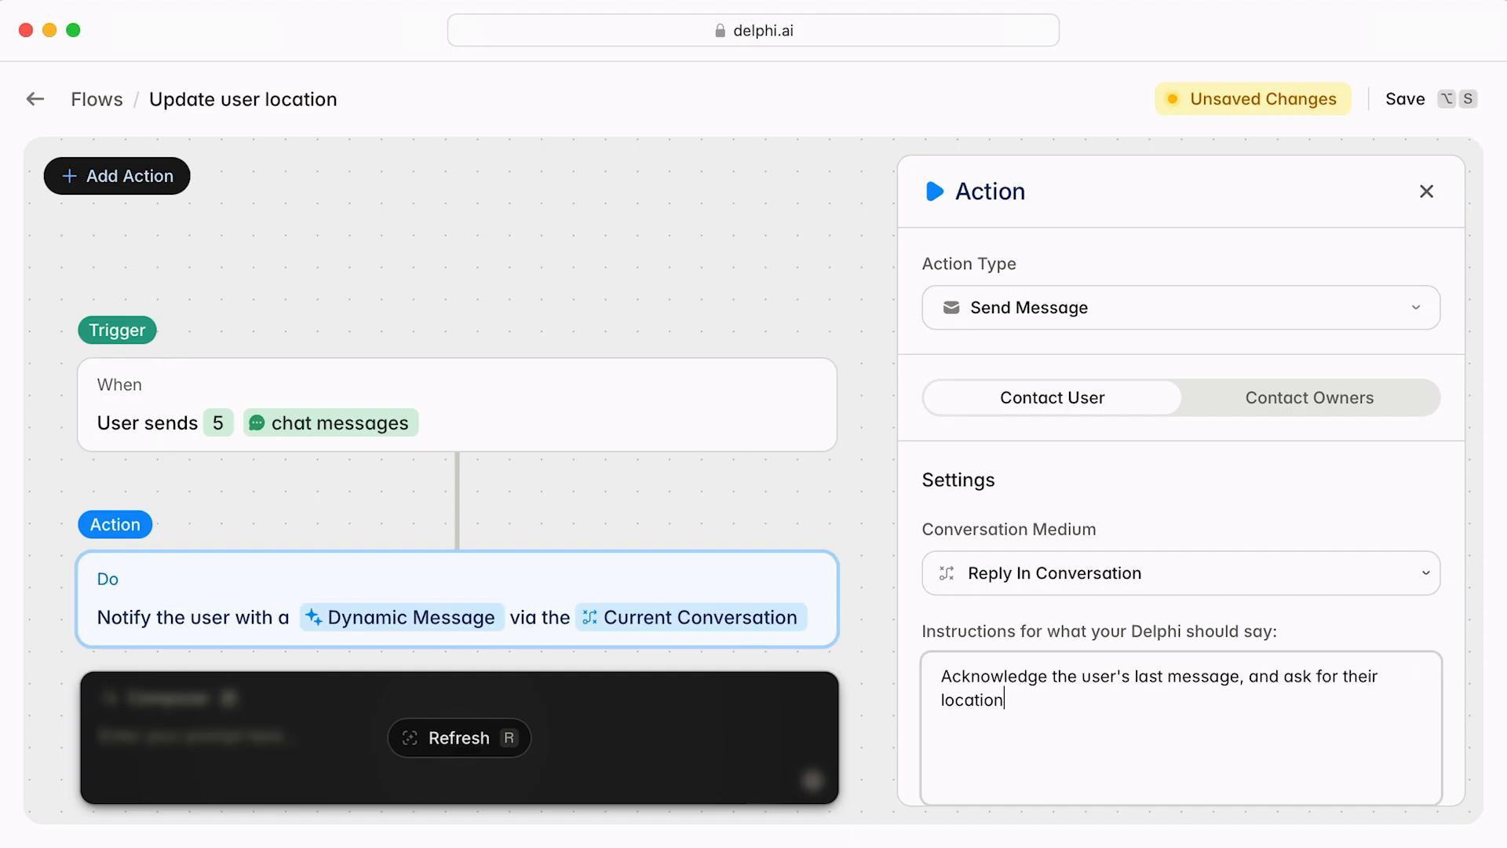
{"action": "scroll", "coordinate": [1058, 669], "scroll_direction": "down", "scroll_amount": 5}
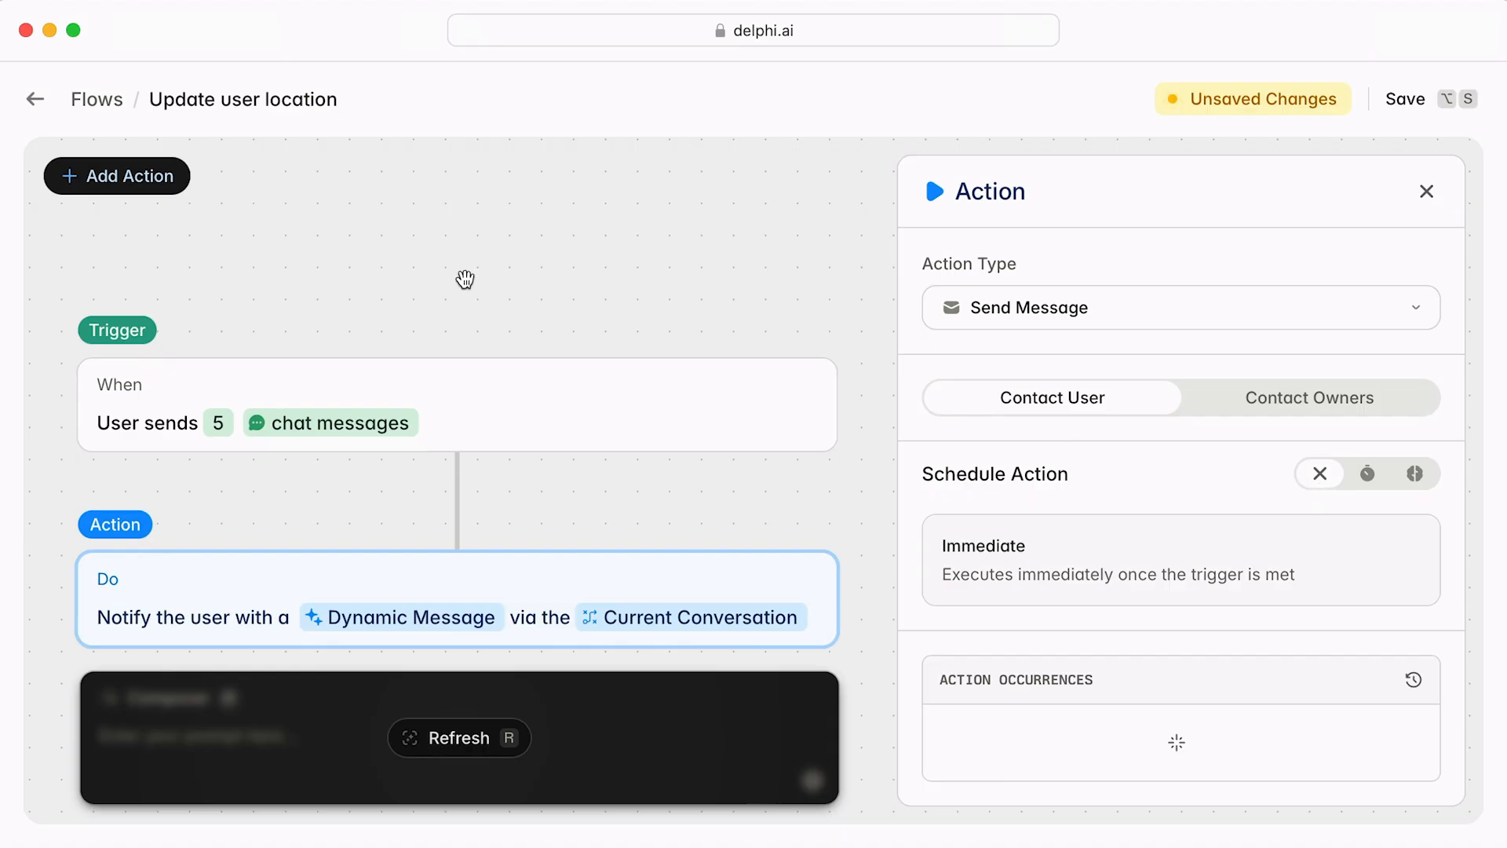
Step: Add a second action to the flow, set its type to Update Property and check the existing properties
{"action": "left_click", "coordinate": [167, 186]}
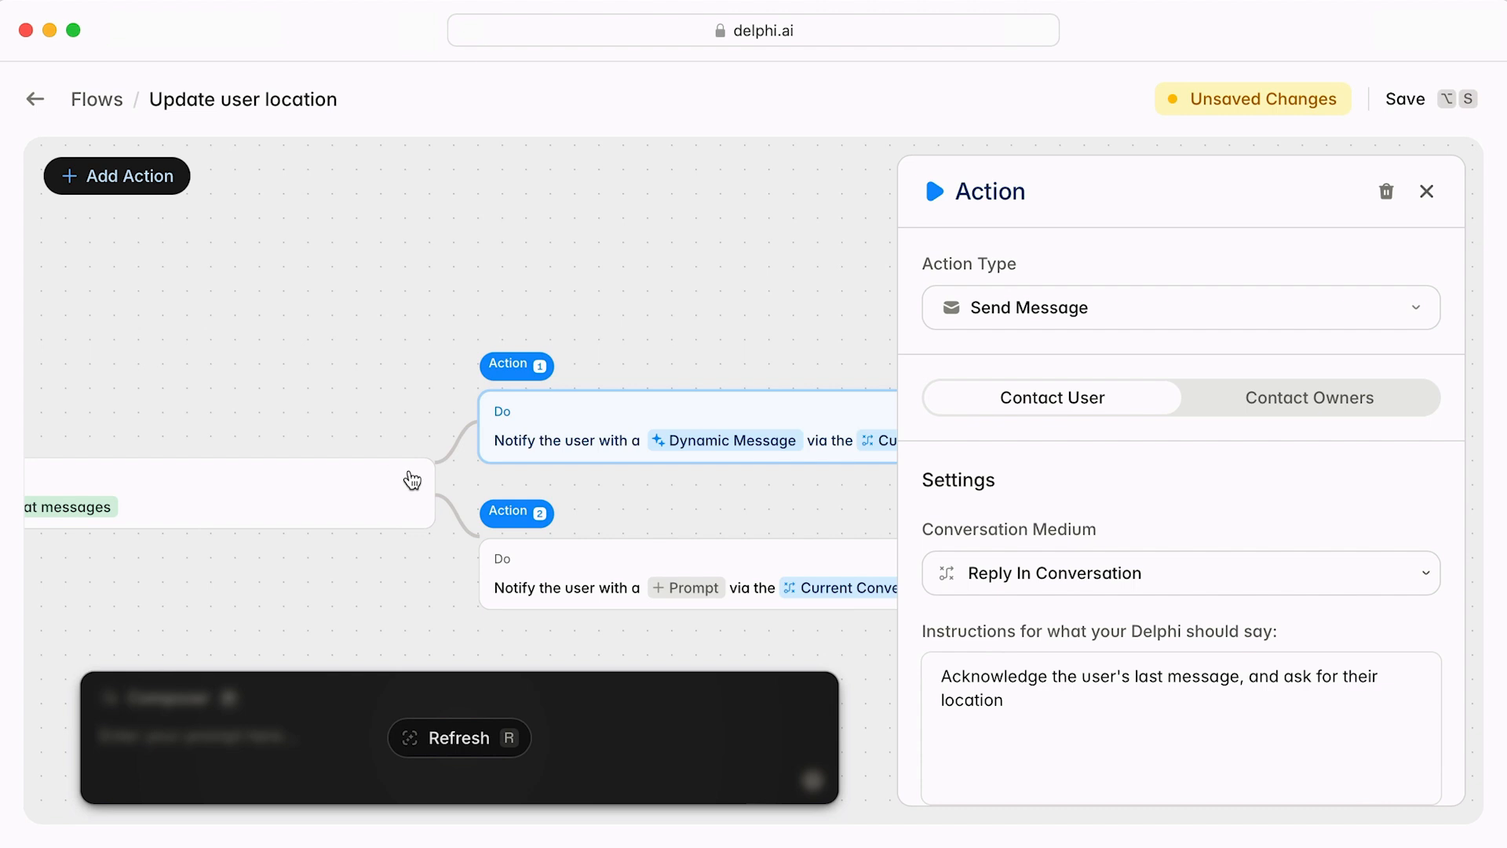
{"action": "left_click", "coordinate": [495, 562]}
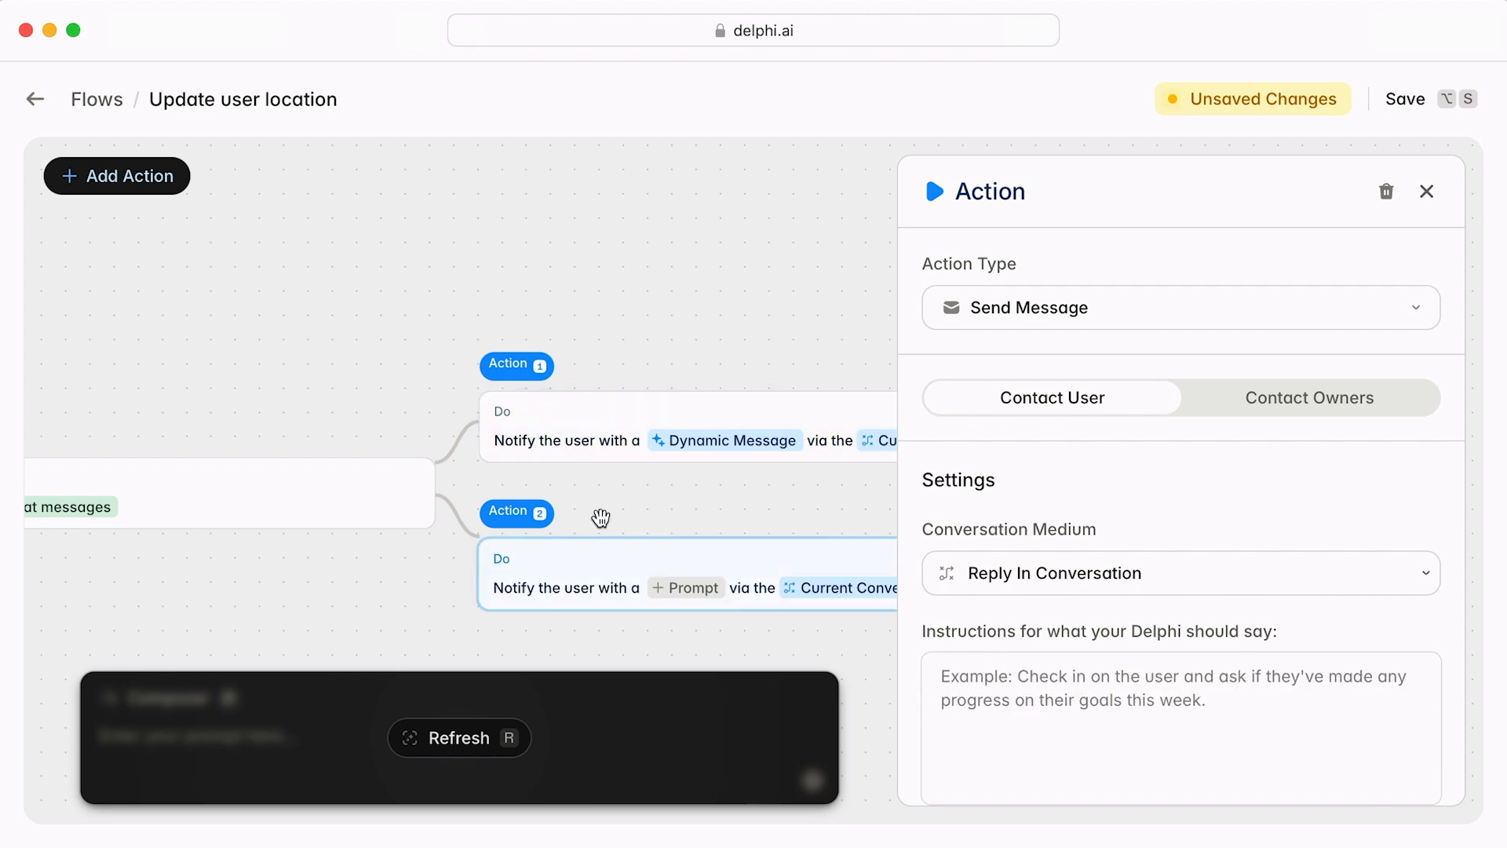
{"action": "left_click", "coordinate": [1128, 320]}
{"action": "left_click", "coordinate": [1160, 500]}
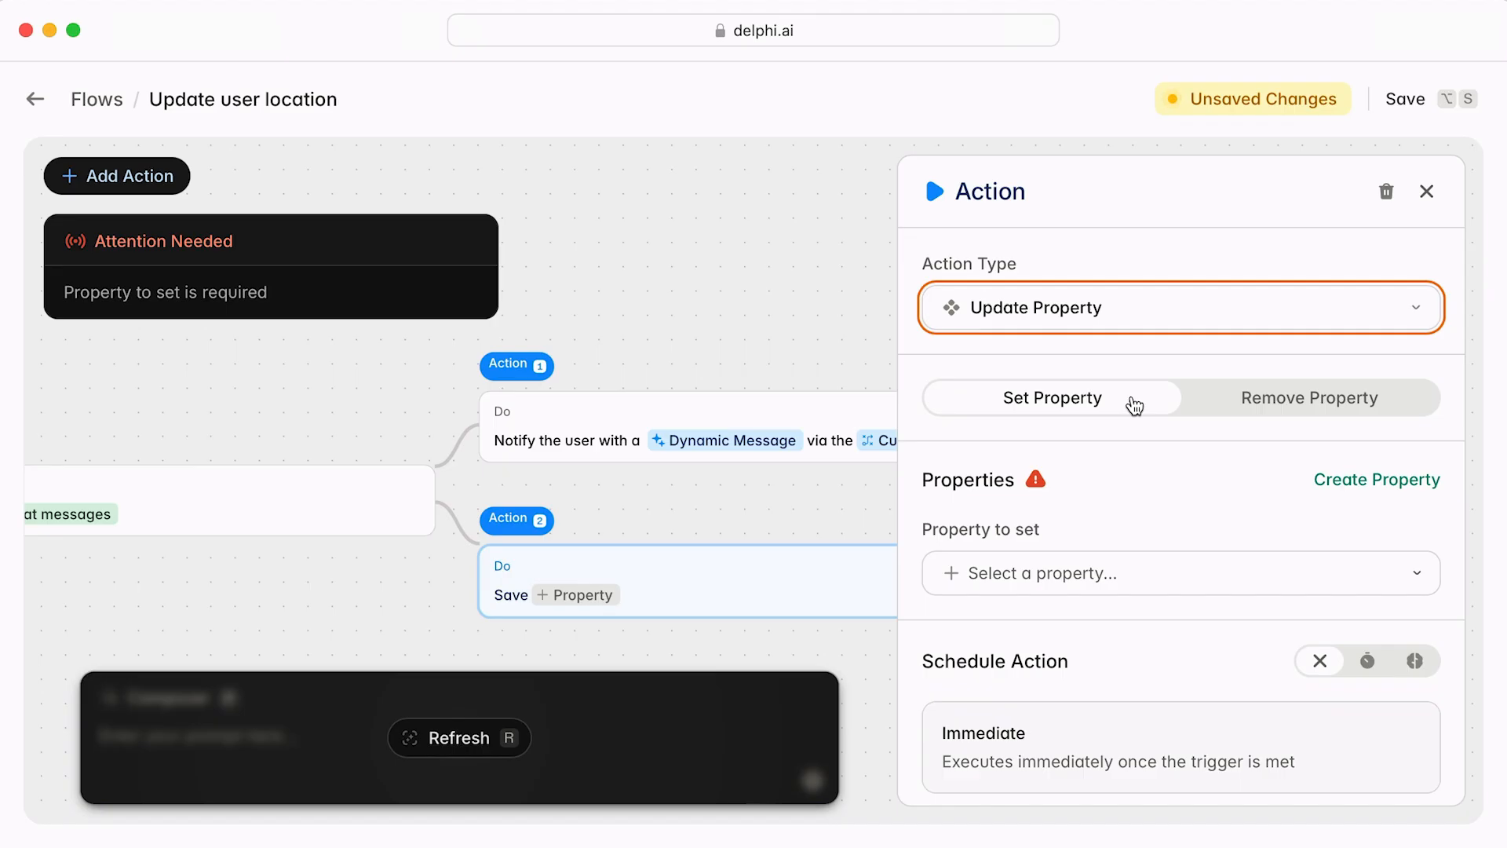
{"action": "left_click", "coordinate": [1188, 571]}
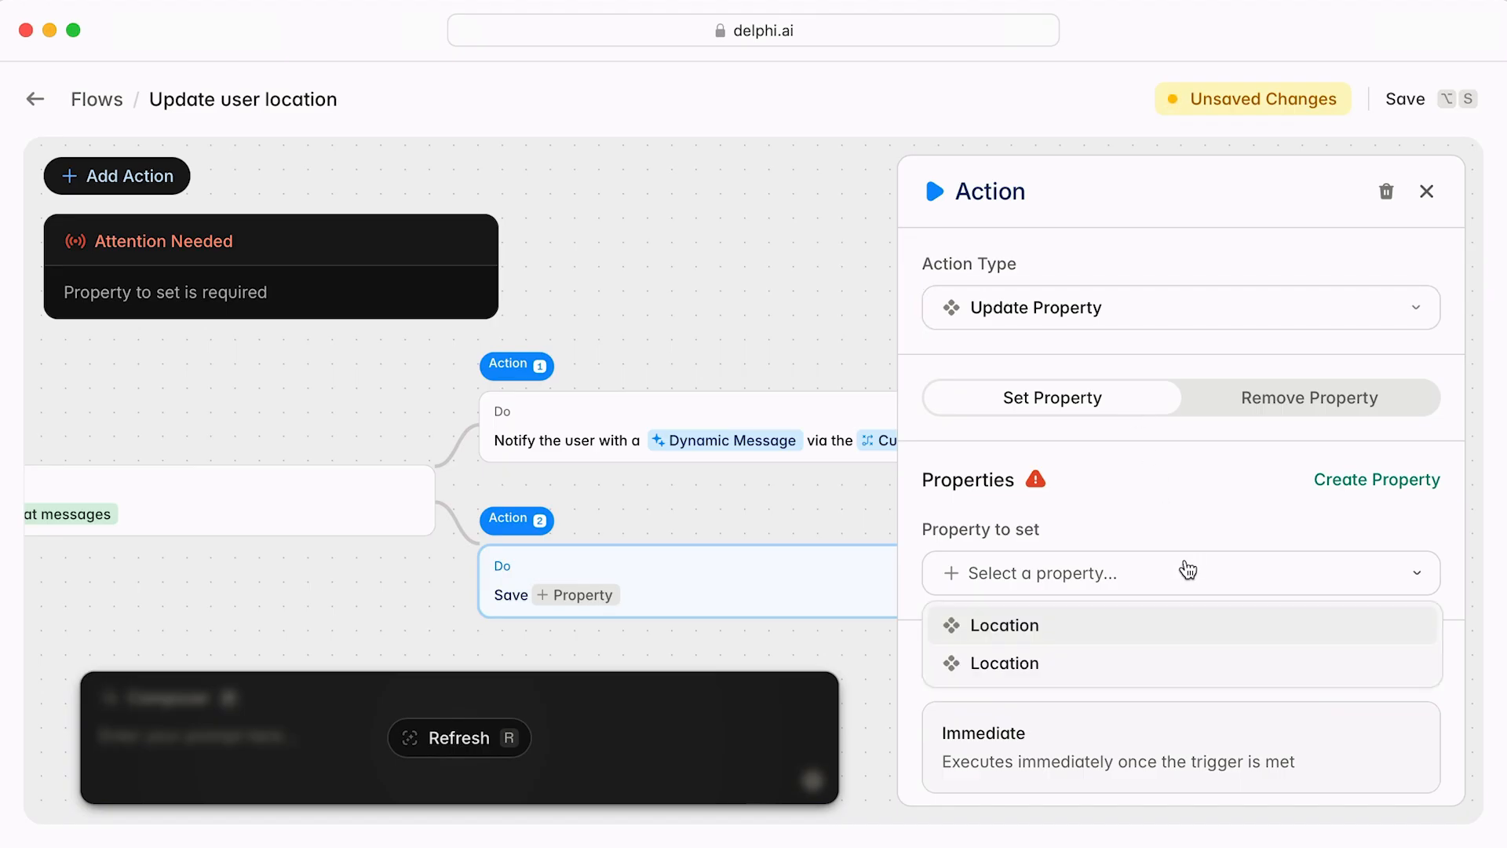
{"action": "left_click", "coordinate": [1187, 570]}
Step: Create a Location property with the criteria "Extract the user's city and state when they express it in conversation" and select it as the property to set
{"action": "left_click", "coordinate": [1339, 493]}
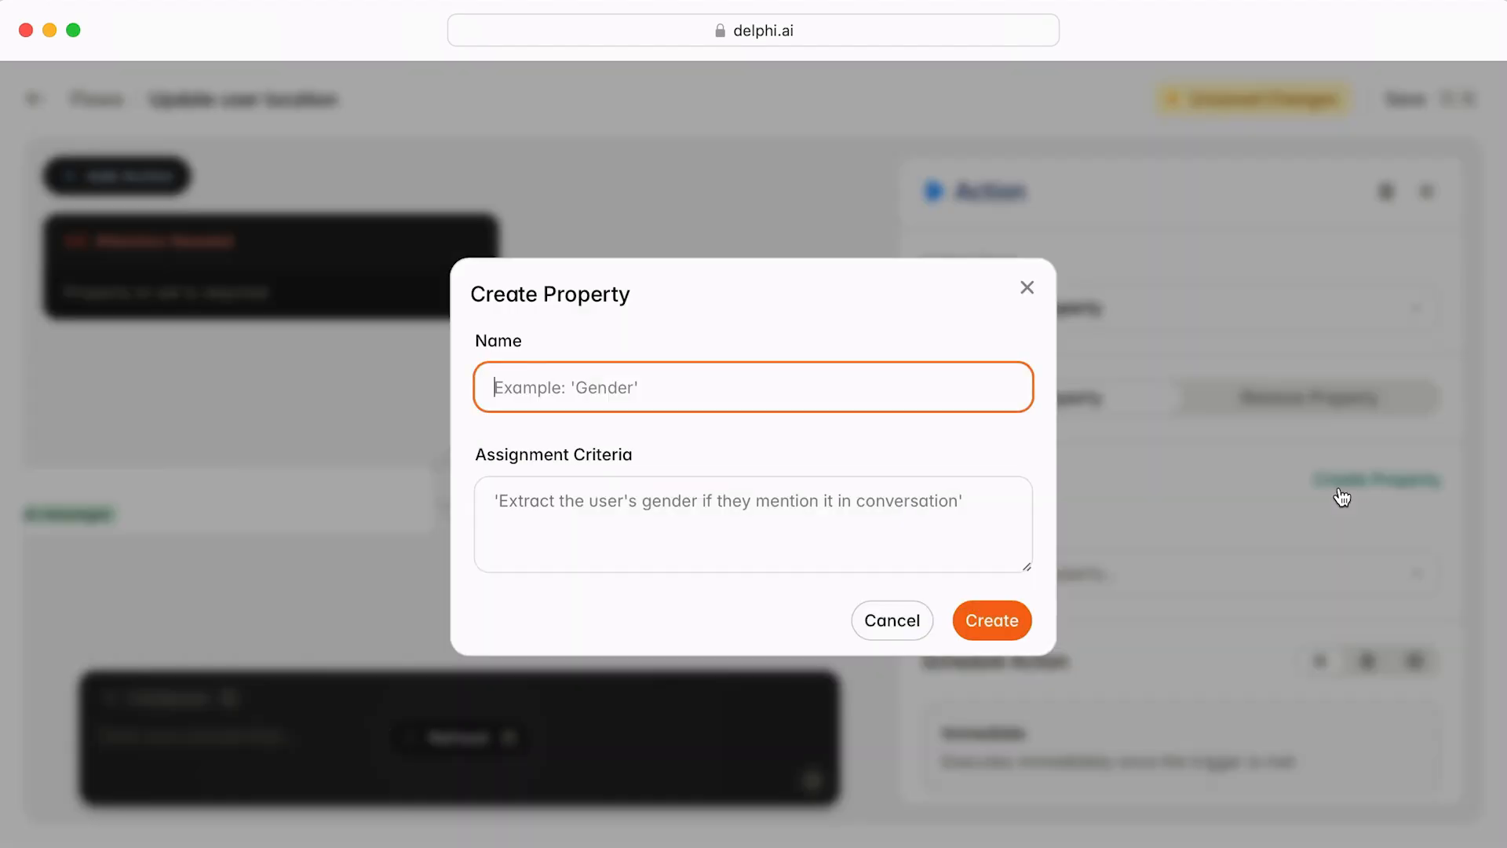
{"action": "type", "text": "Location"}
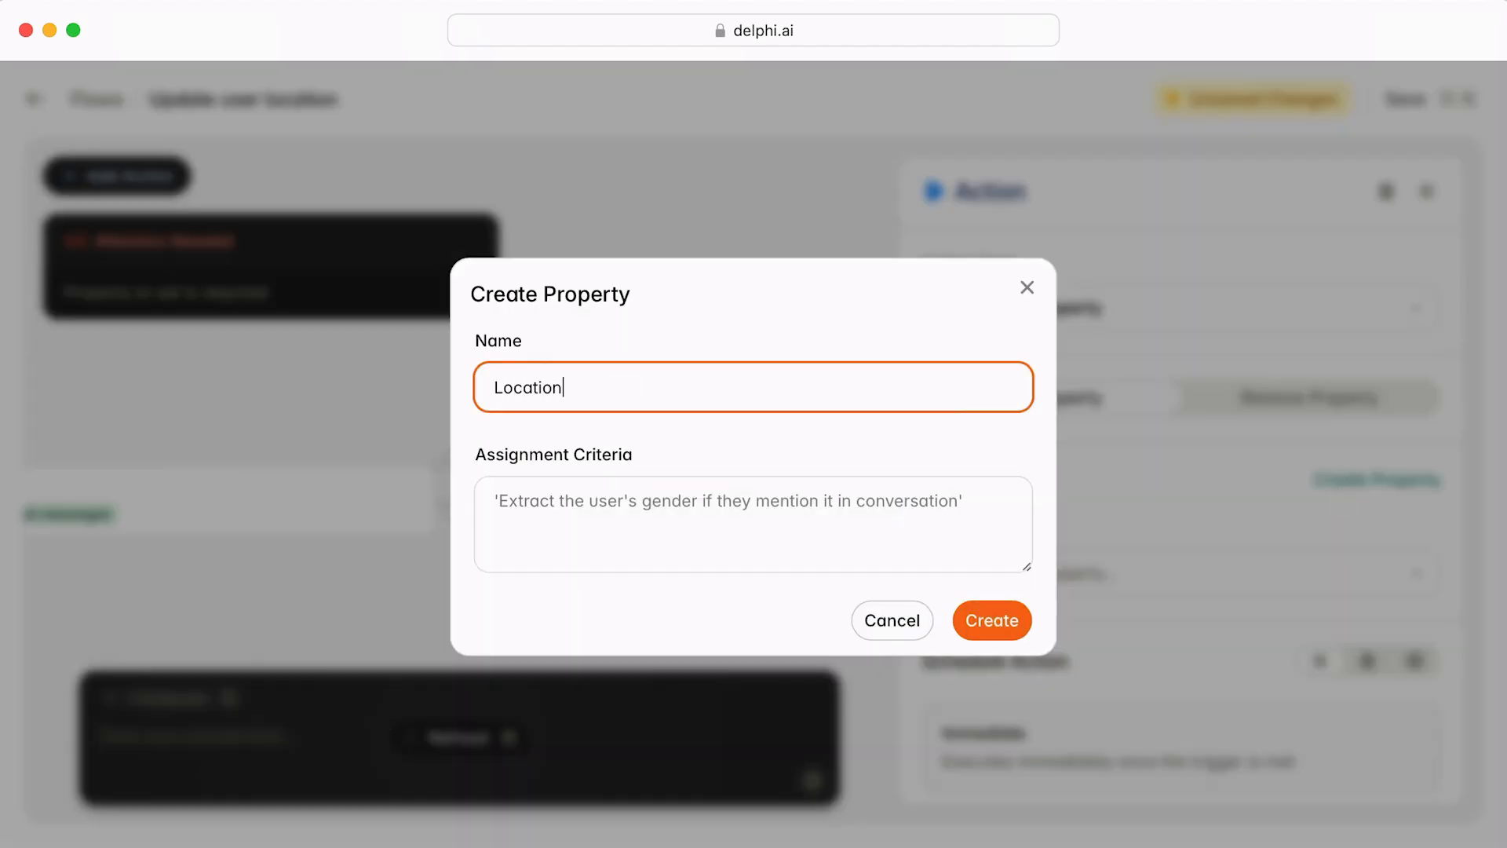
{"action": "key", "text": "Tab"}
{"action": "type", "text": "Extract"}
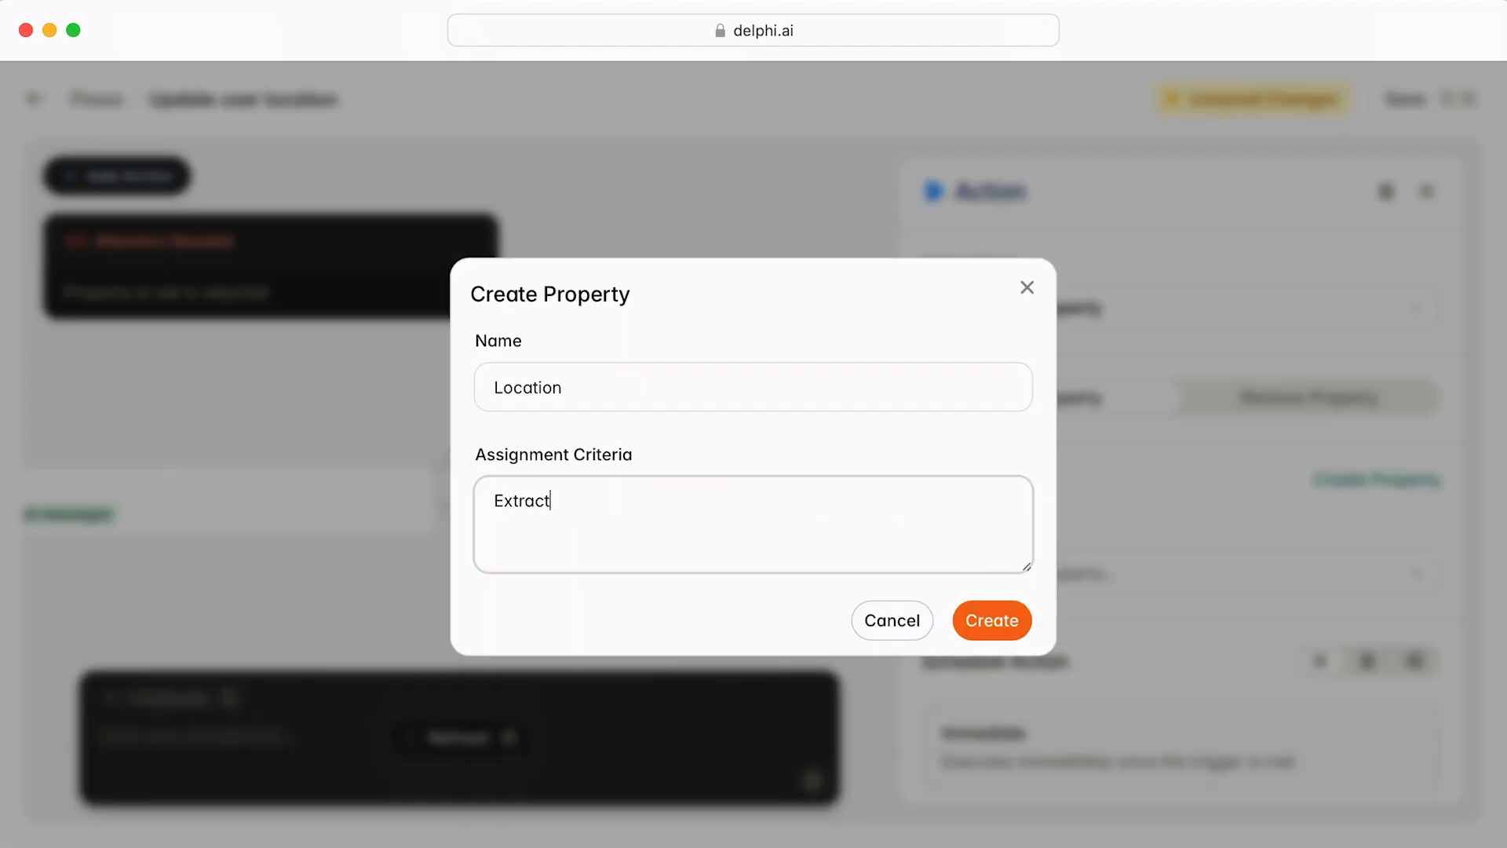
{"action": "type", "text": " the user's city and state whe"}
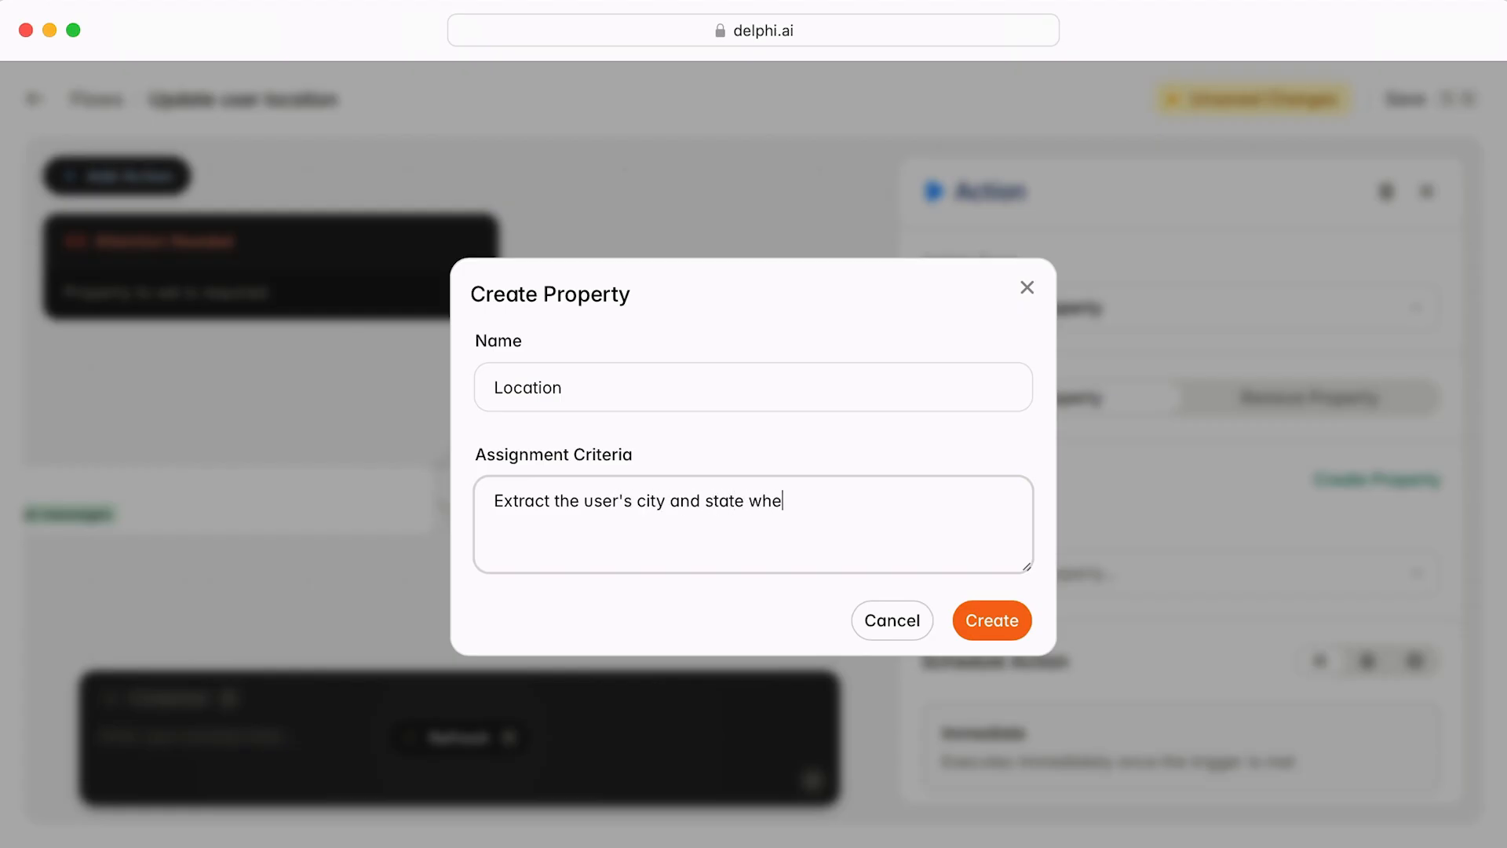
{"action": "type", "text": "n they express it in conversation"}
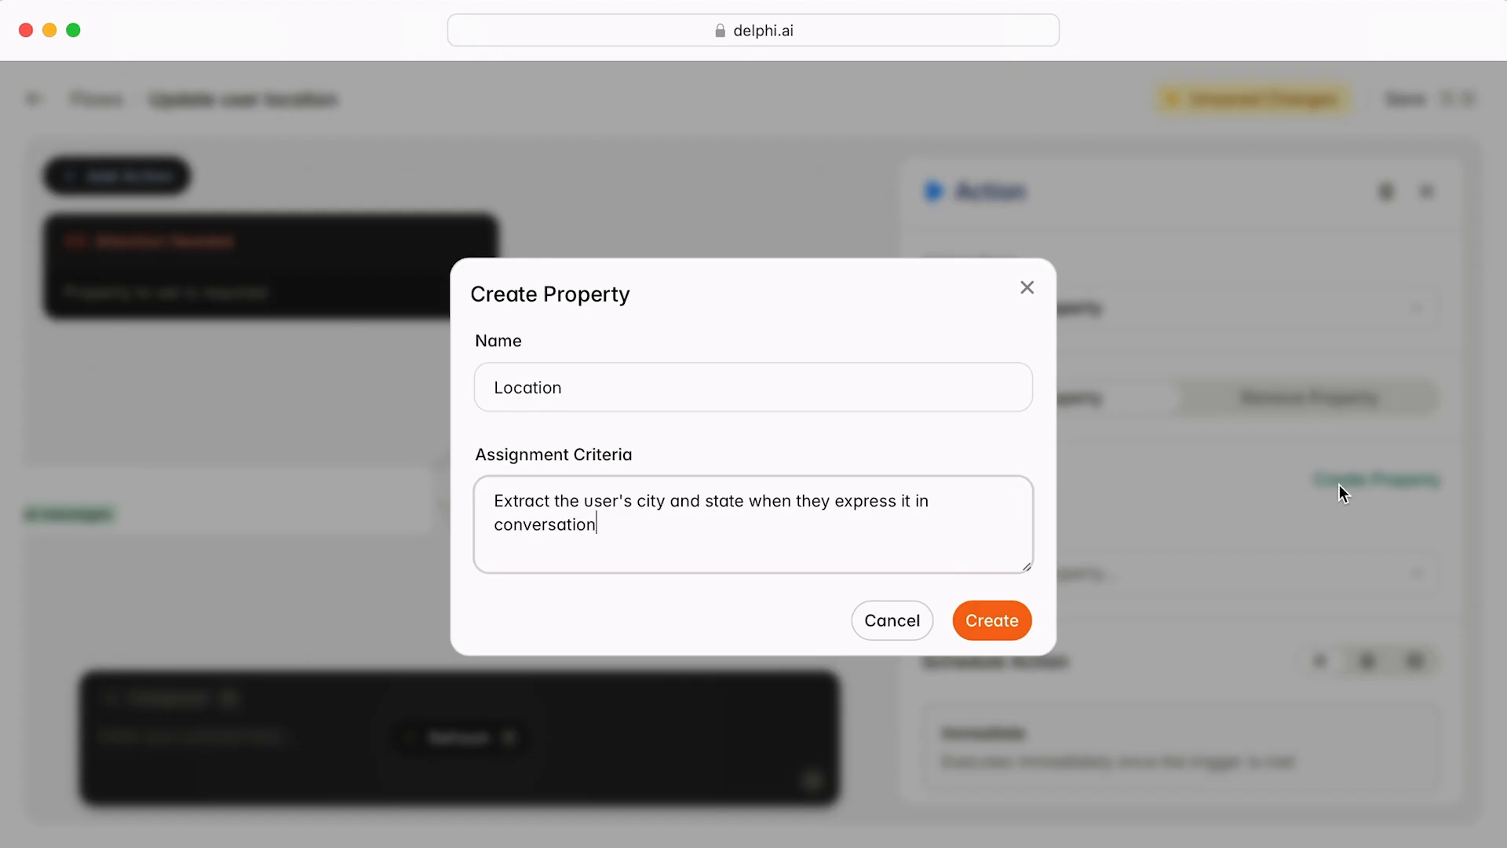
{"action": "left_click", "coordinate": [998, 621]}
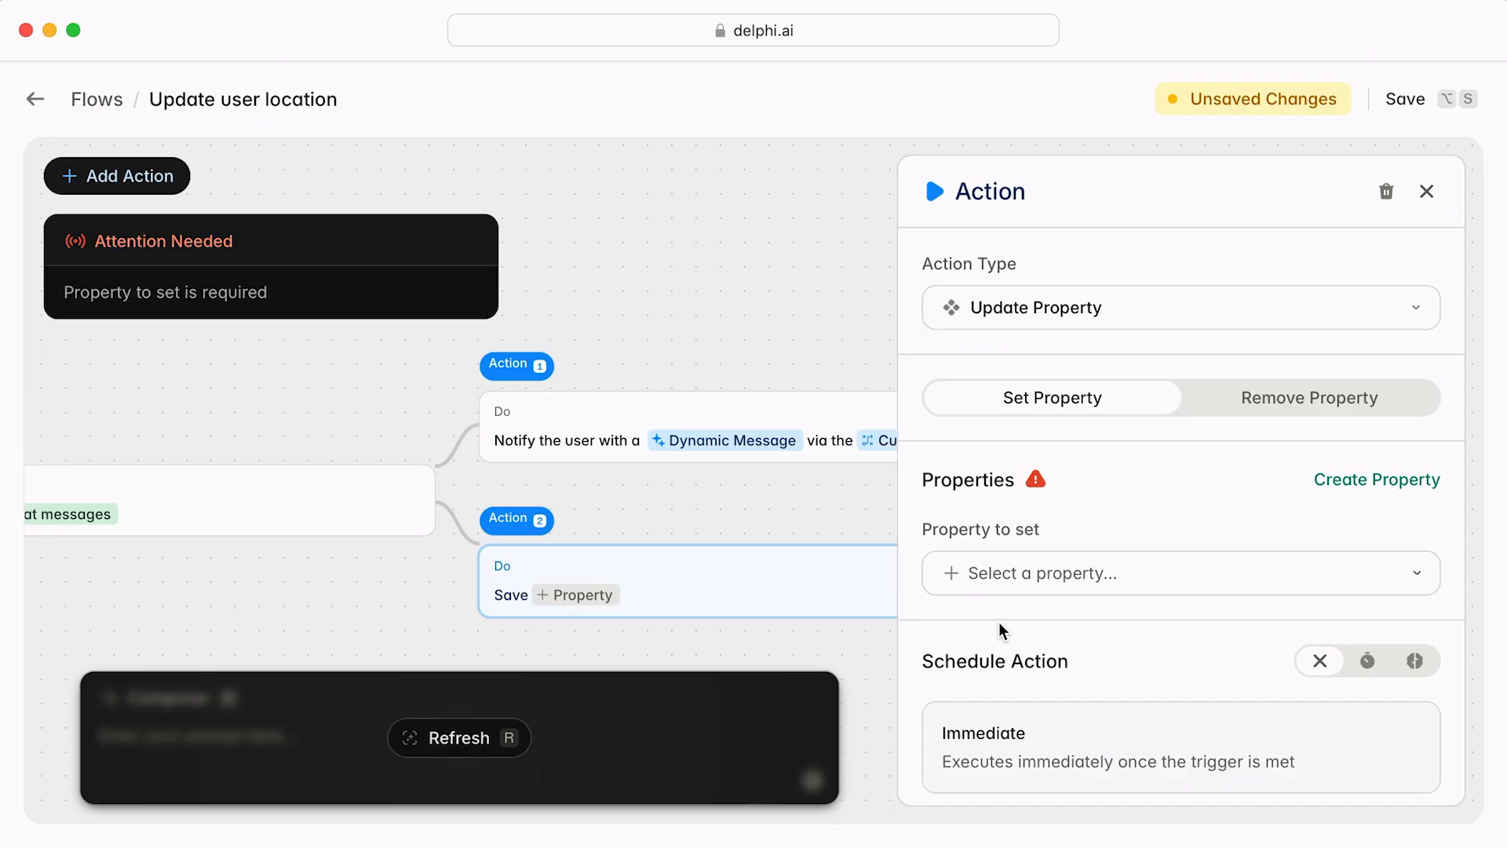
{"action": "left_click", "coordinate": [1056, 581]}
{"action": "left_click", "coordinate": [1091, 616]}
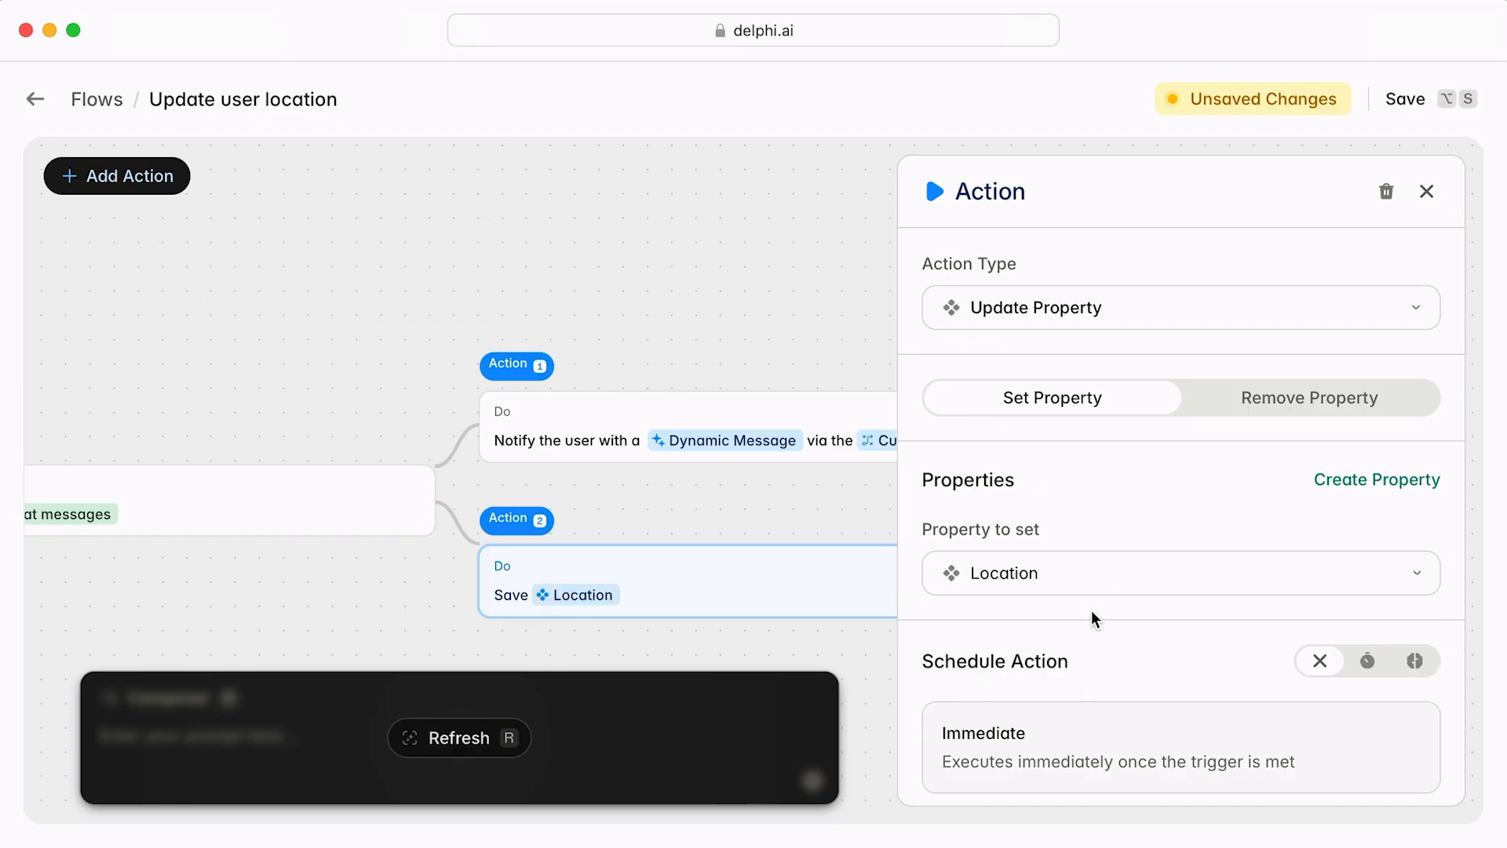
Step: Schedule the Update Property action with a fixed delay of 10 minutes and save the flow
{"action": "scroll", "coordinate": [1091, 612], "scroll_direction": "down", "scroll_amount": 3}
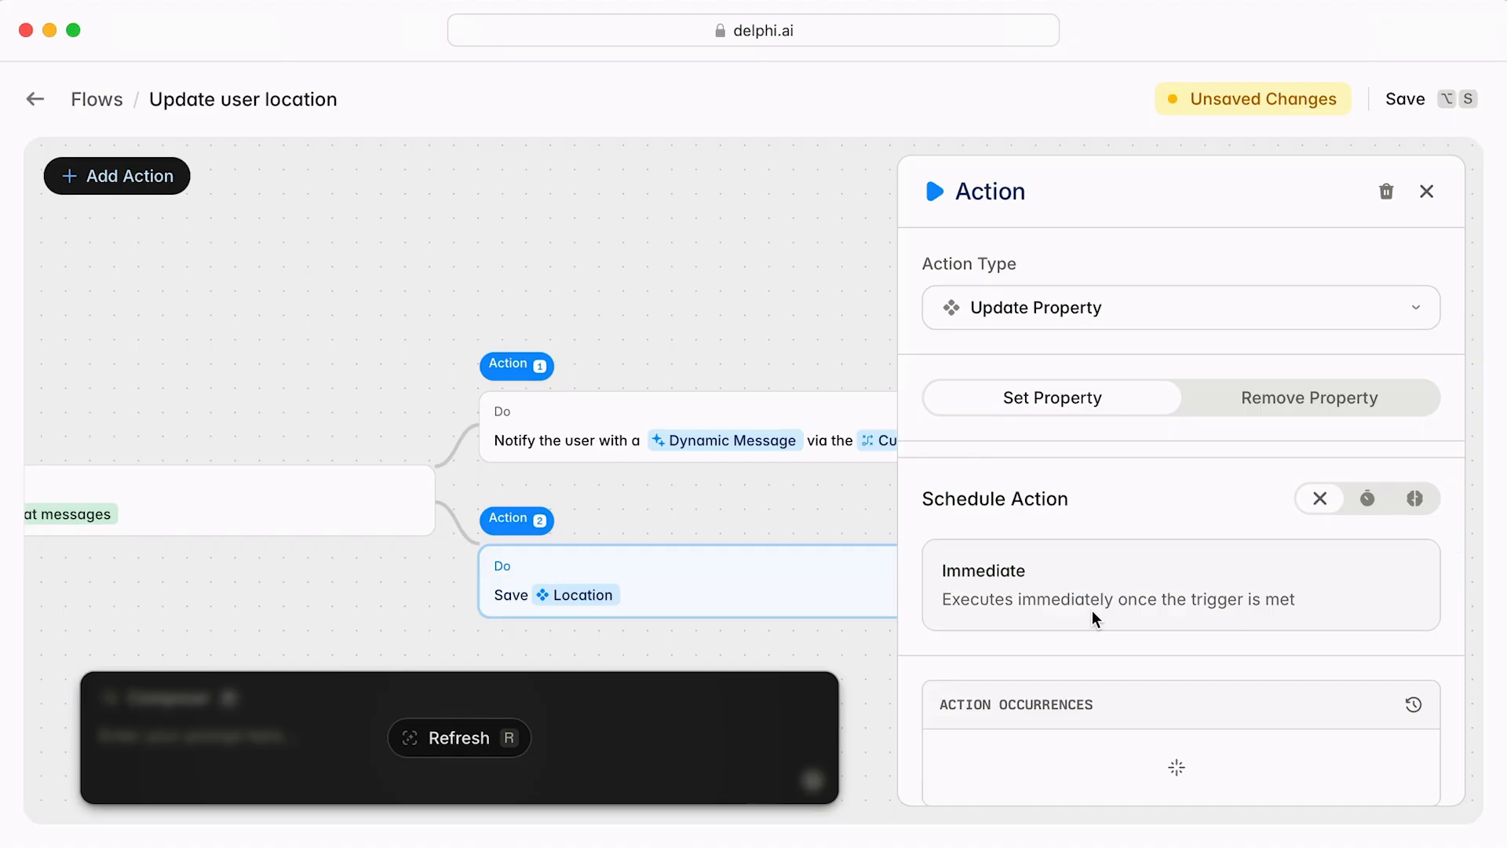
{"action": "left_click", "coordinate": [1370, 502]}
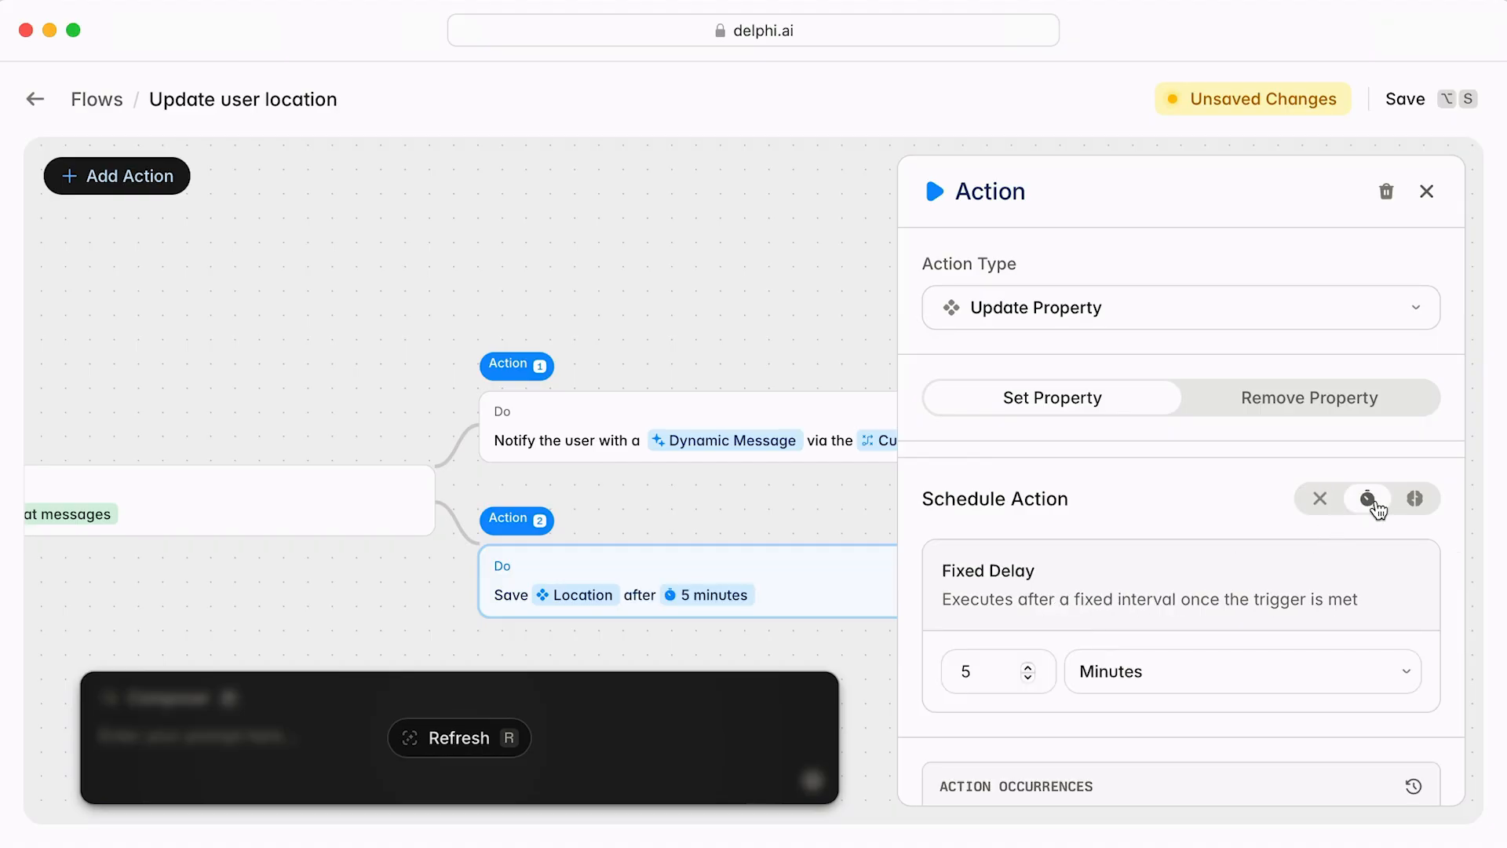
{"action": "double_click", "coordinate": [974, 671]}
{"action": "type", "text": "10"}
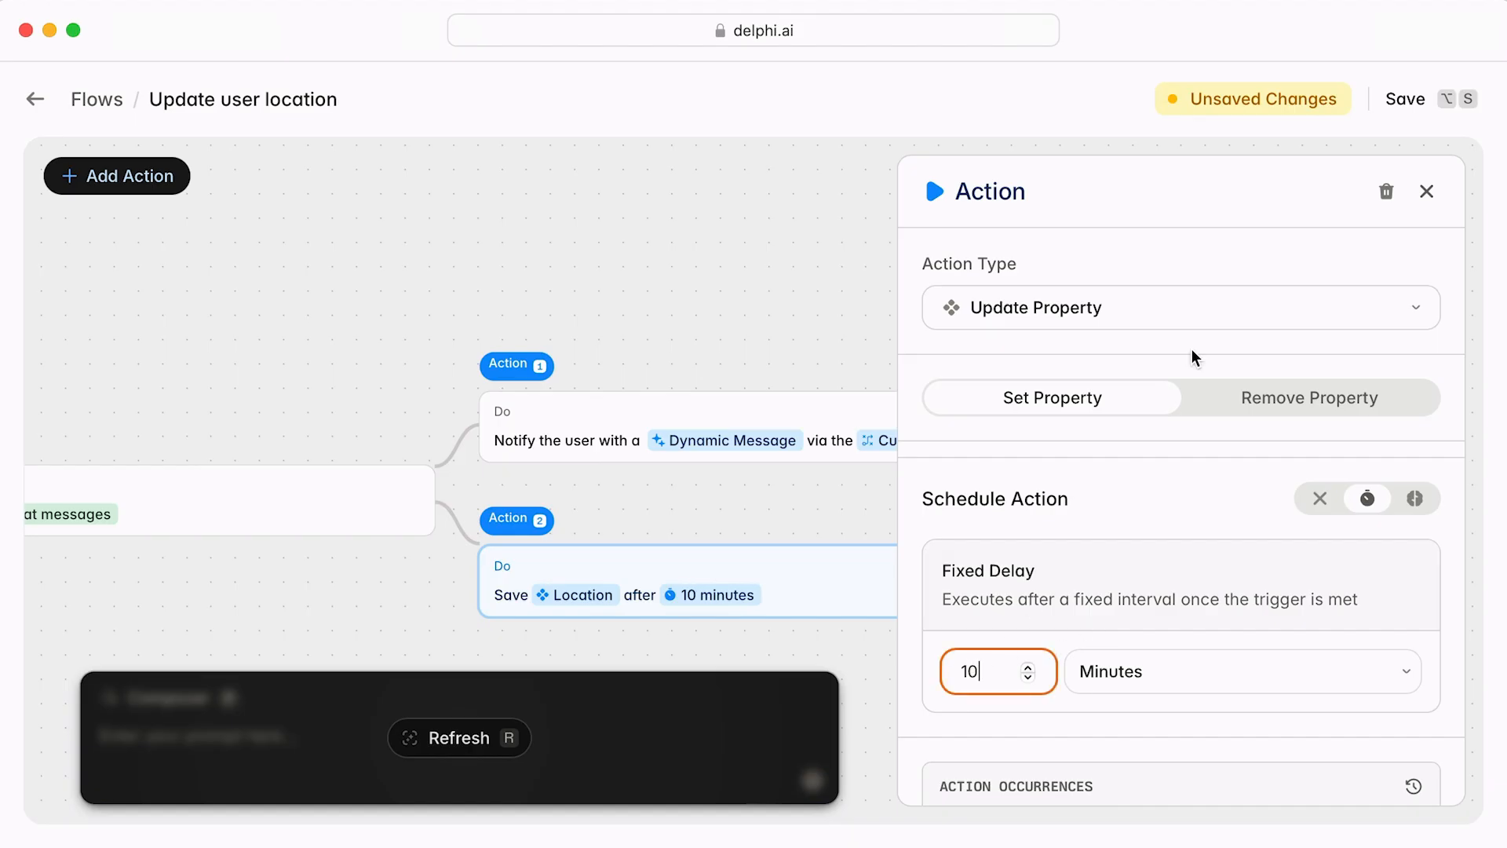
{"action": "left_click", "coordinate": [1396, 107]}
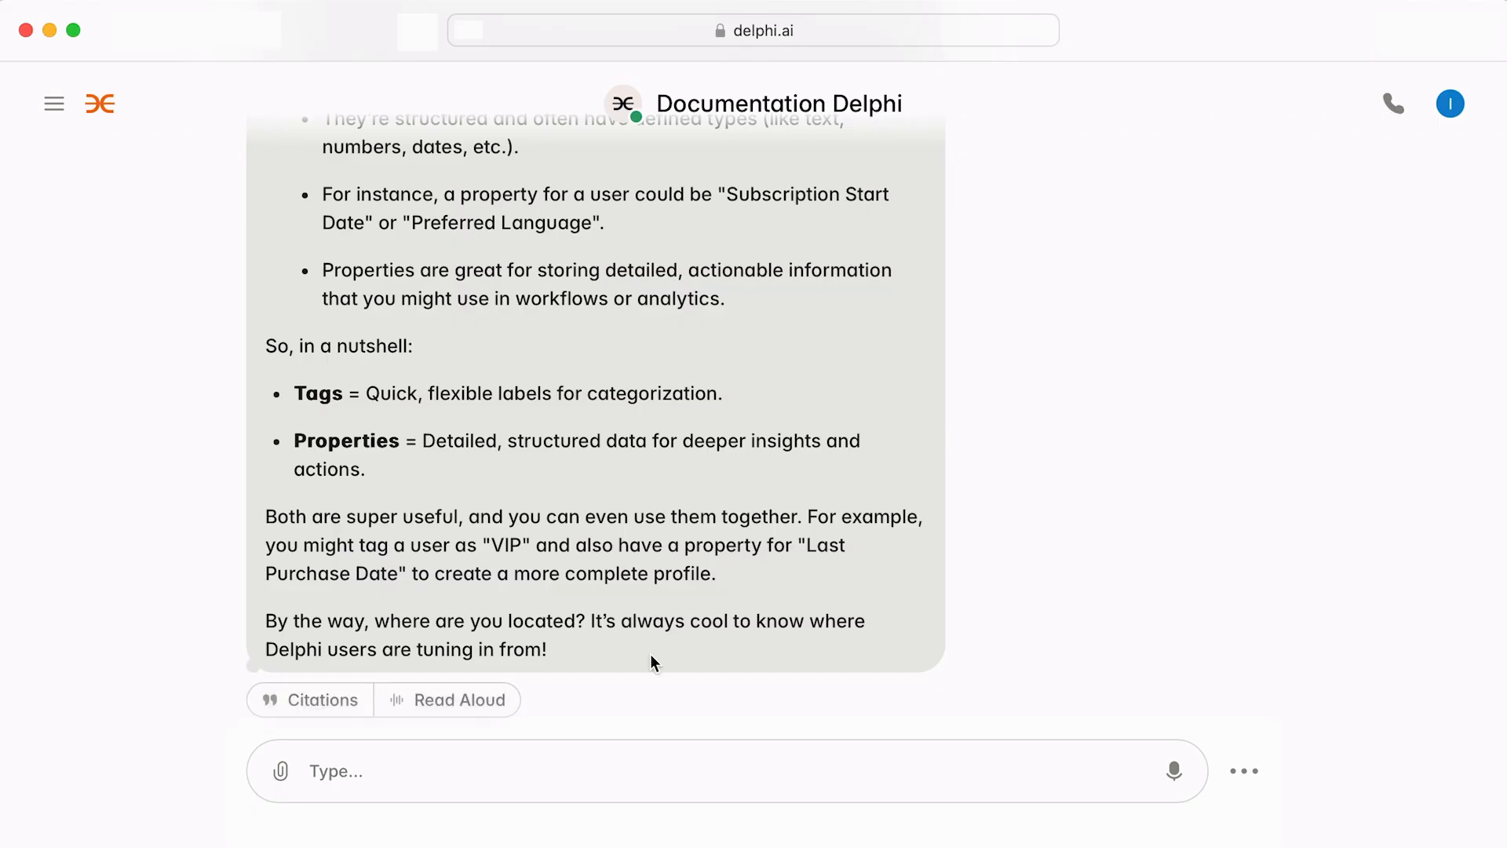
Step: Answer the location question in the Documentation Delphi chat by sending "I'm in Minneapolis"
{"action": "left_click", "coordinate": [466, 767]}
{"action": "type", "text": "I'm in Minneapolis"}
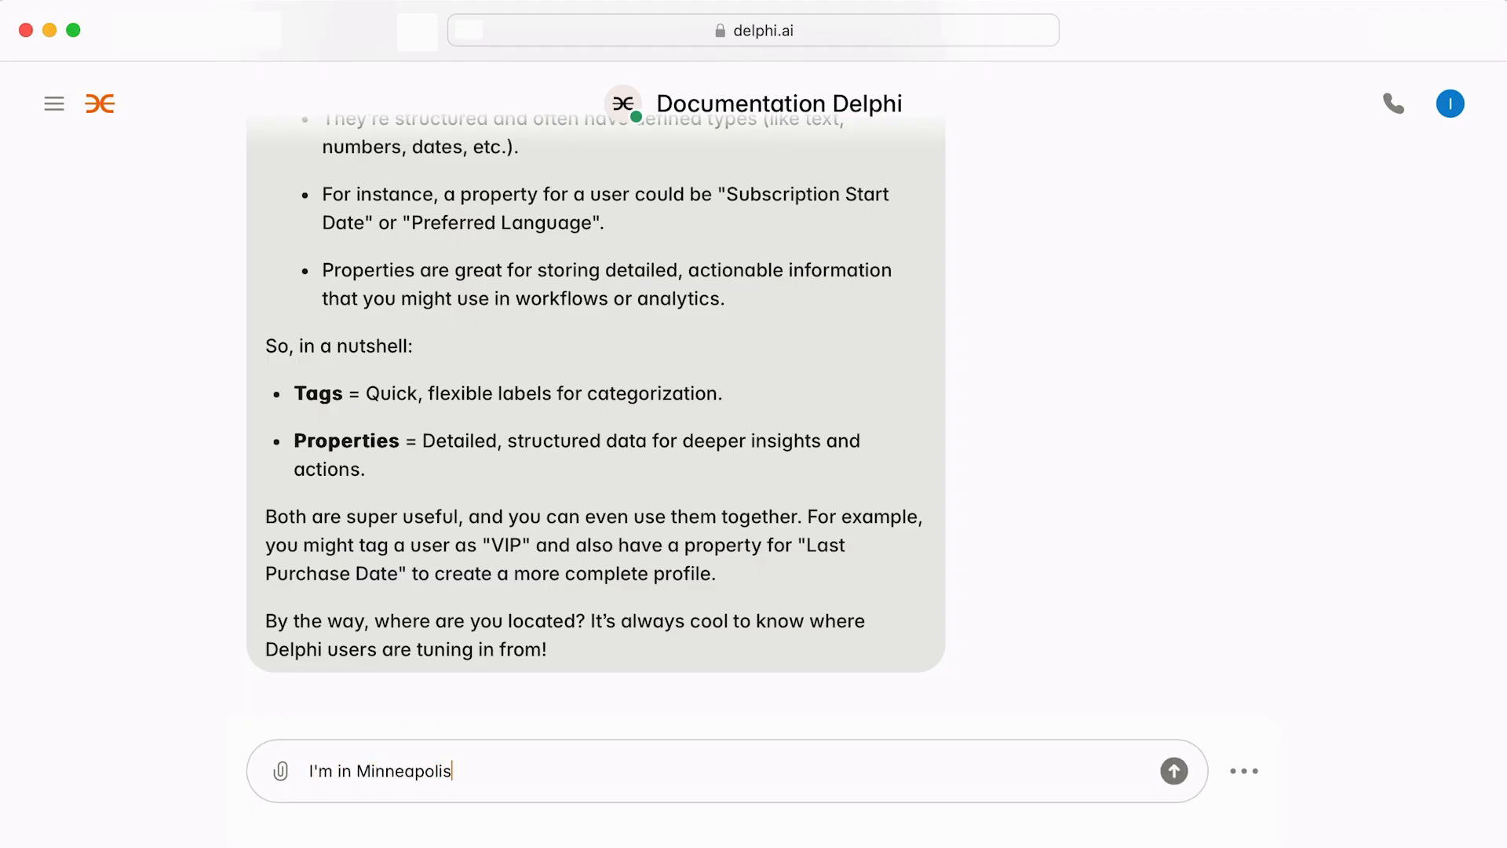
{"action": "key", "text": "Return"}
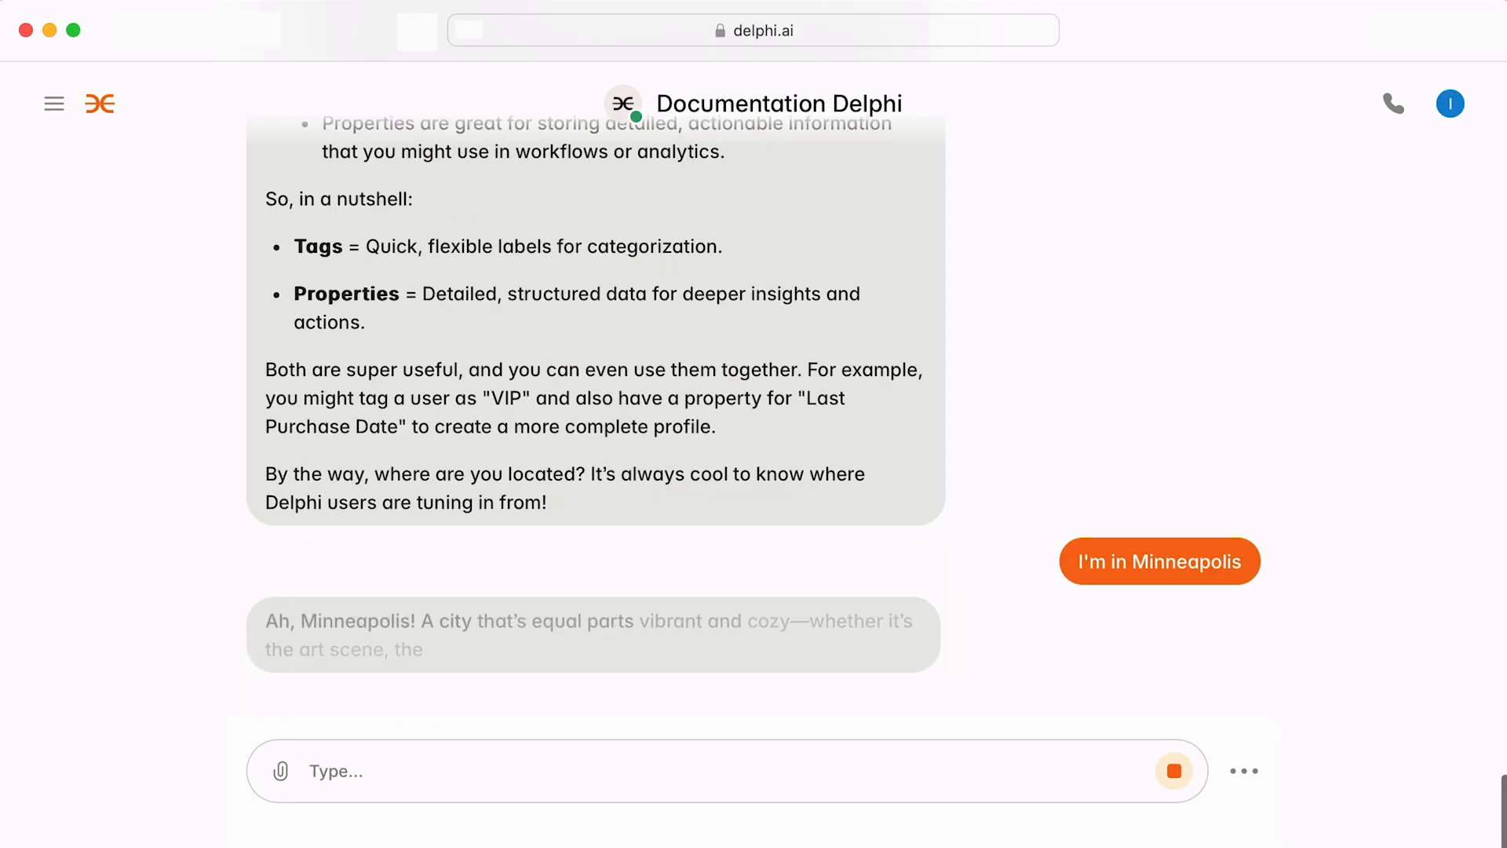